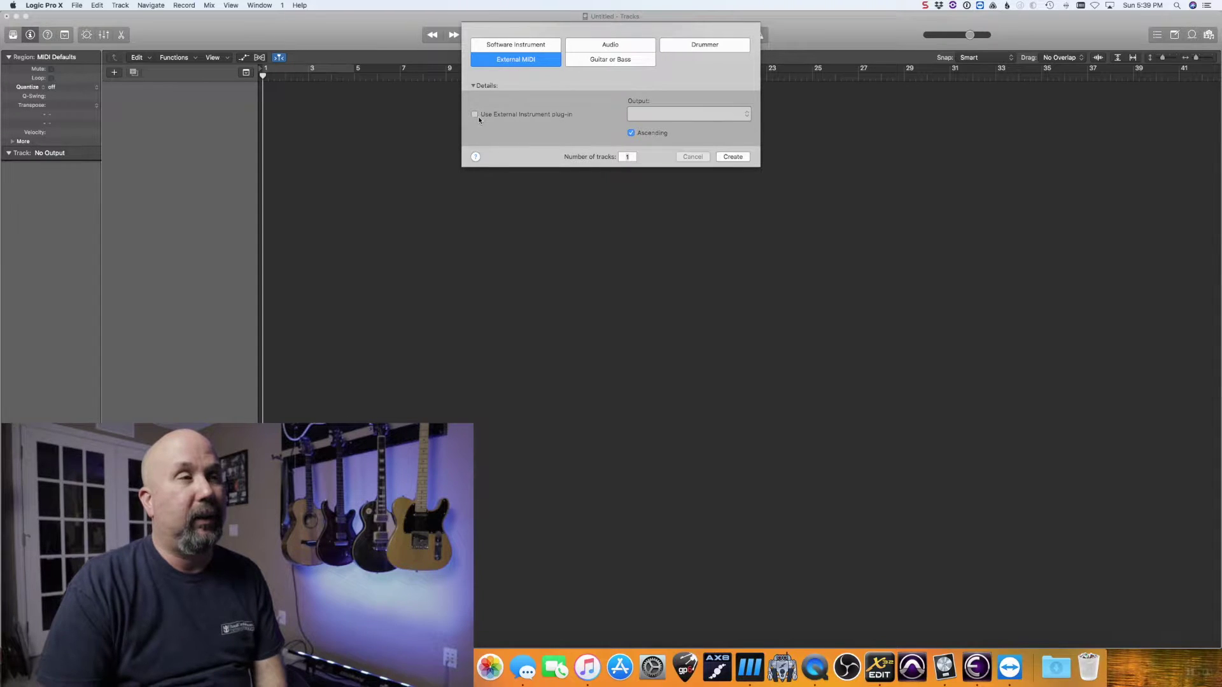
Step: Create one External MIDI track and set its device name to Axe FX
{"action": "left_click", "coordinate": [731, 158]}
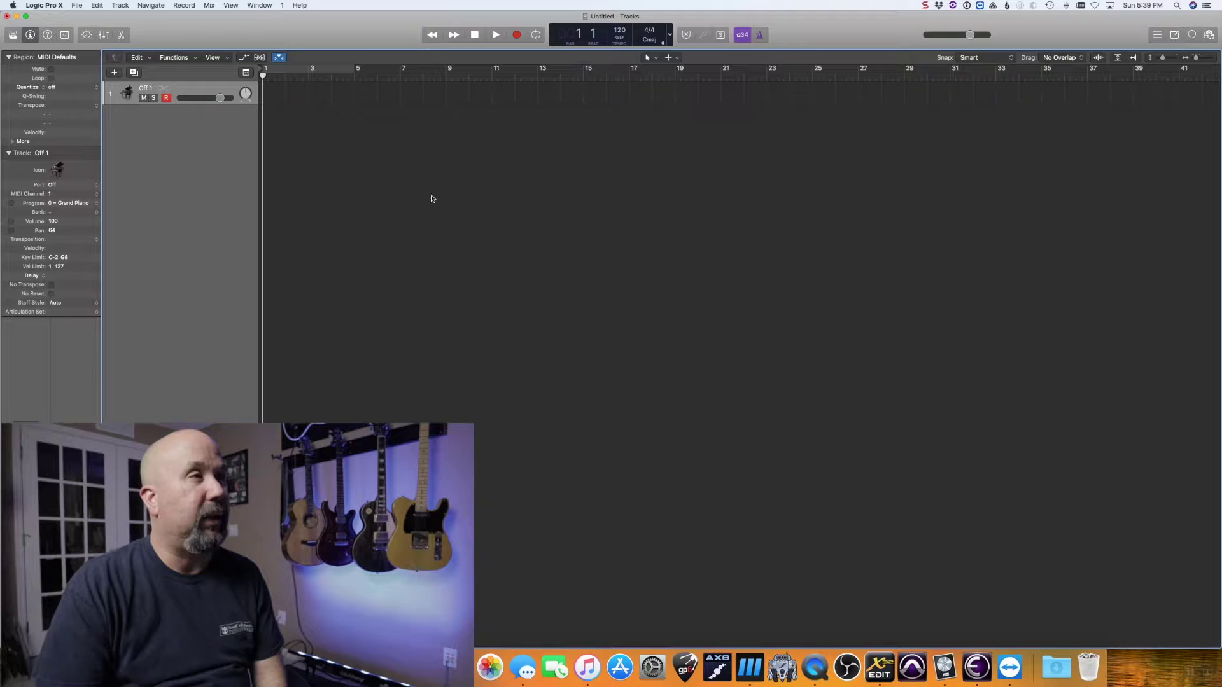
{"action": "double_click", "coordinate": [152, 92]}
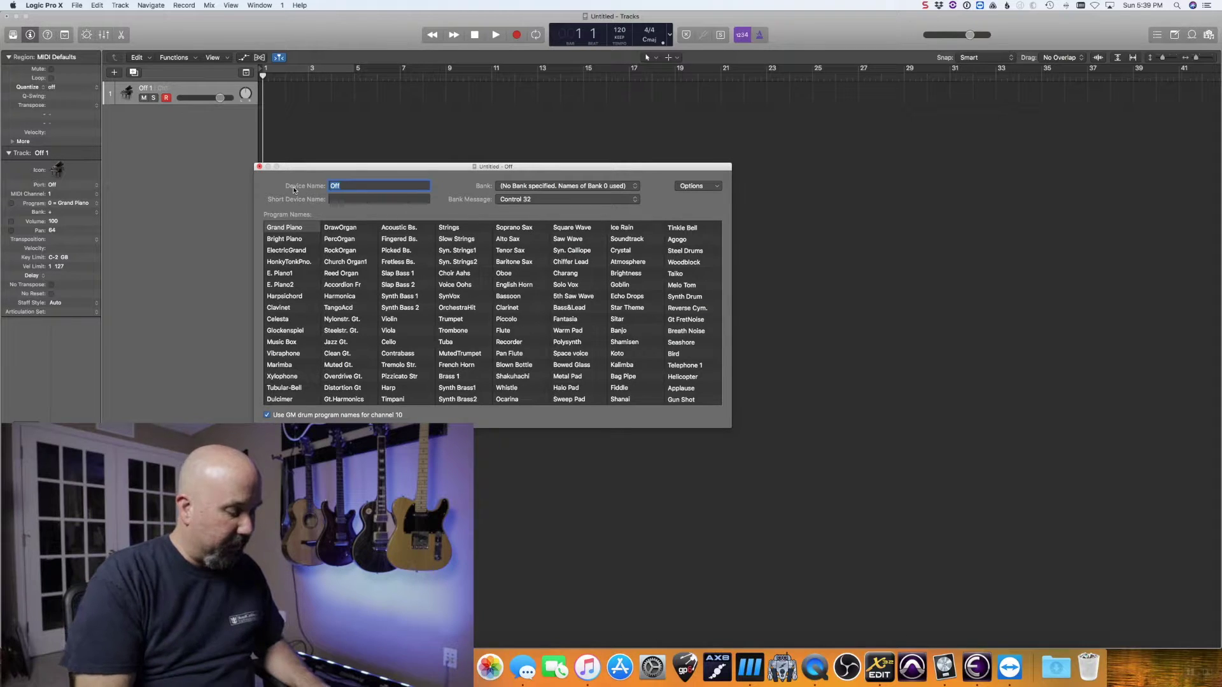
{"action": "key", "text": "BackSpace"}
{"action": "type", "text": "Axe FX"}
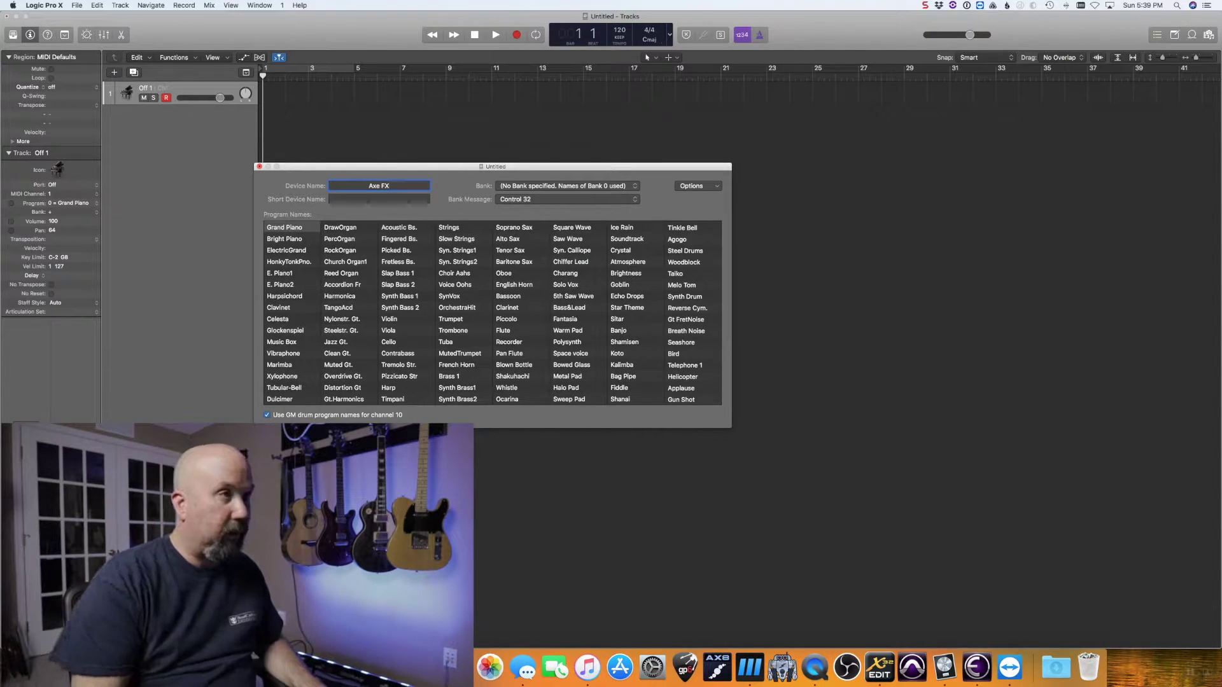
{"action": "key", "text": "Return"}
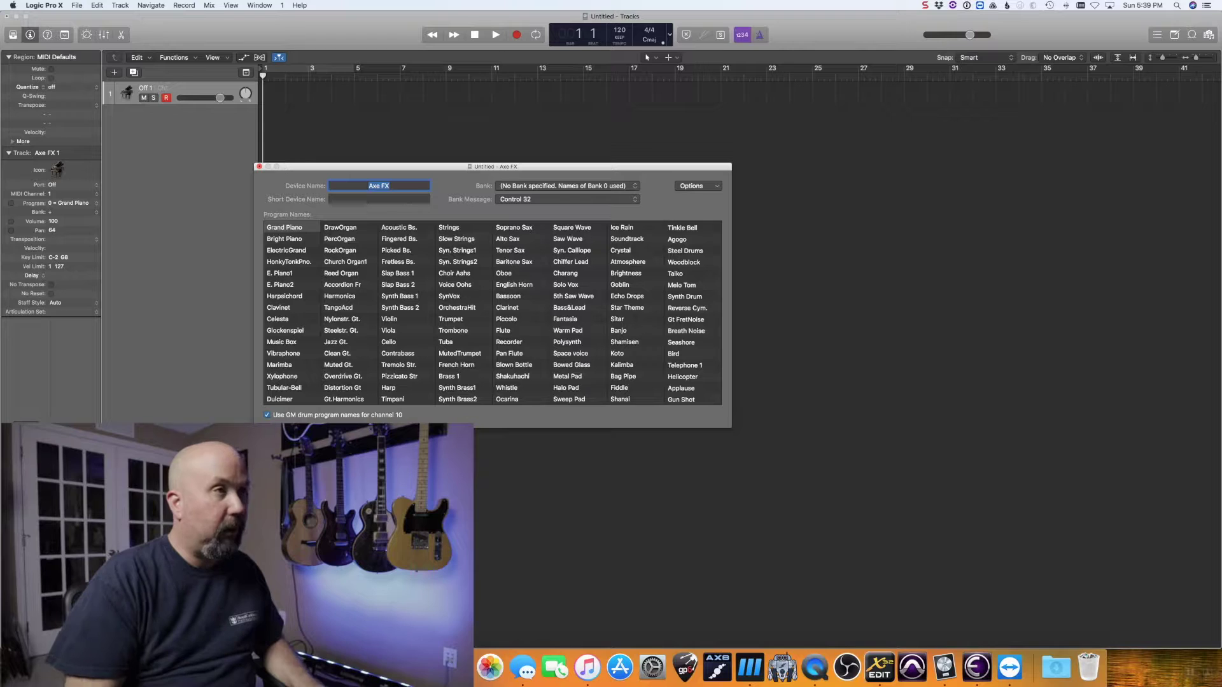
{"action": "left_click", "coordinate": [259, 167]}
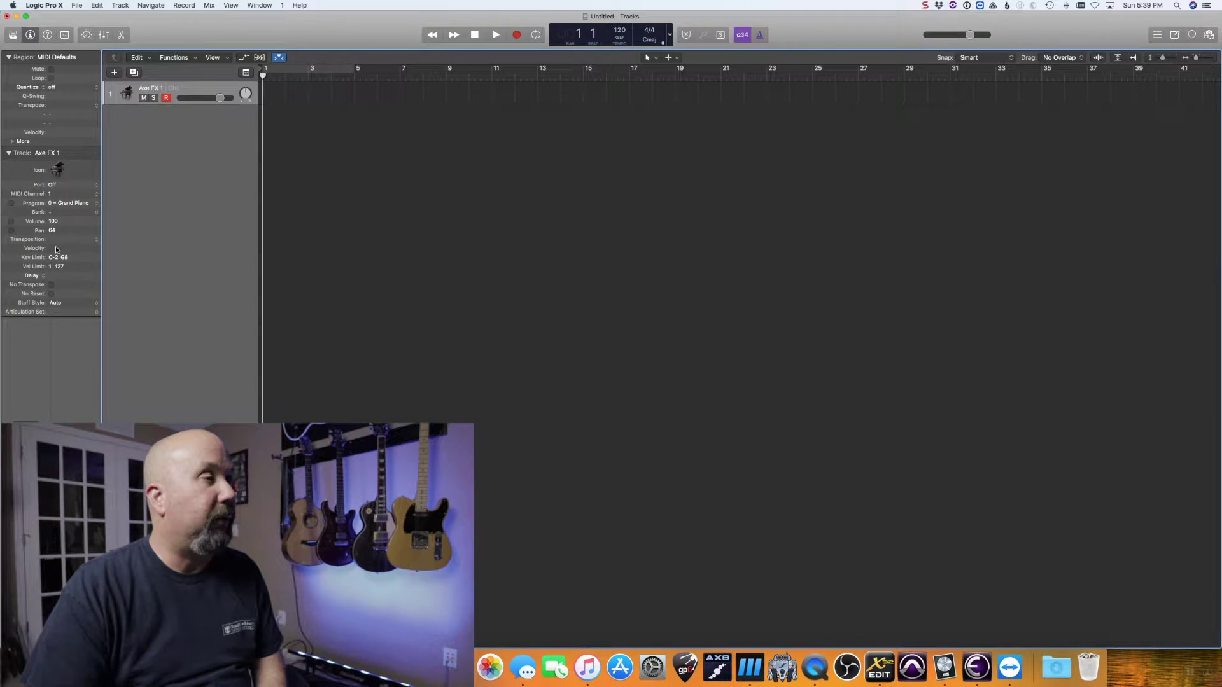
Step: Set the Axe FX track's MIDI port to Axe-Fx III in the track settings
{"action": "left_click", "coordinate": [30, 34]}
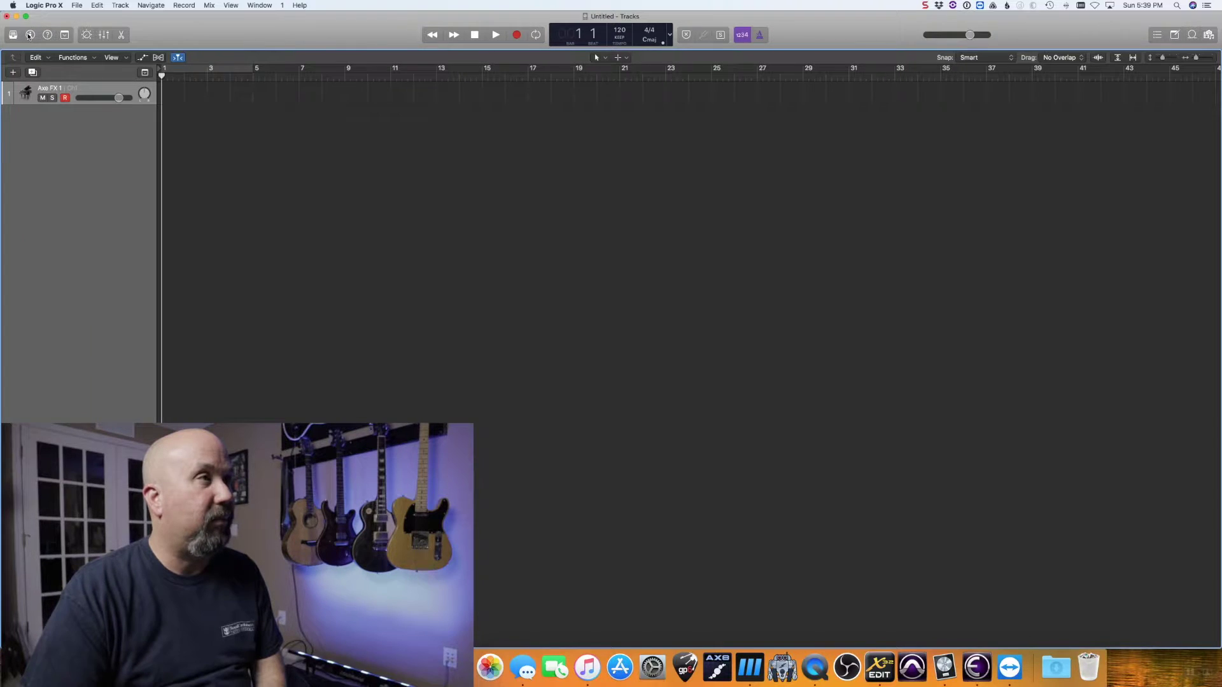
{"action": "left_click", "coordinate": [29, 34]}
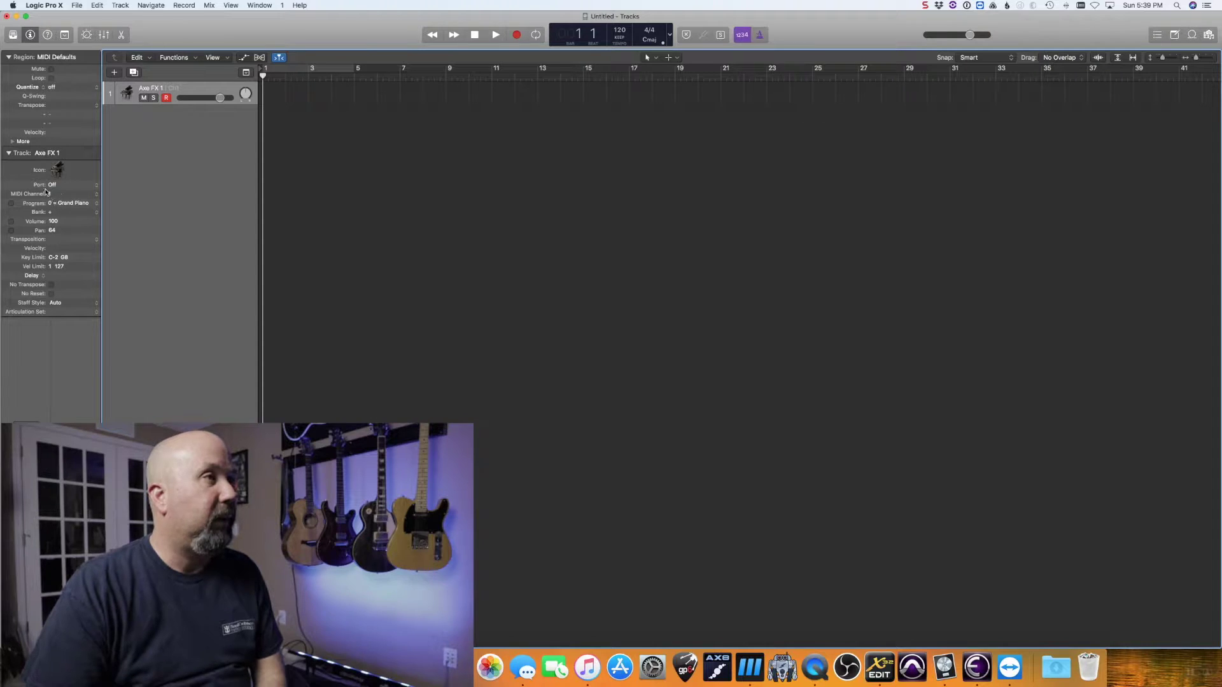
{"action": "left_click", "coordinate": [53, 185]}
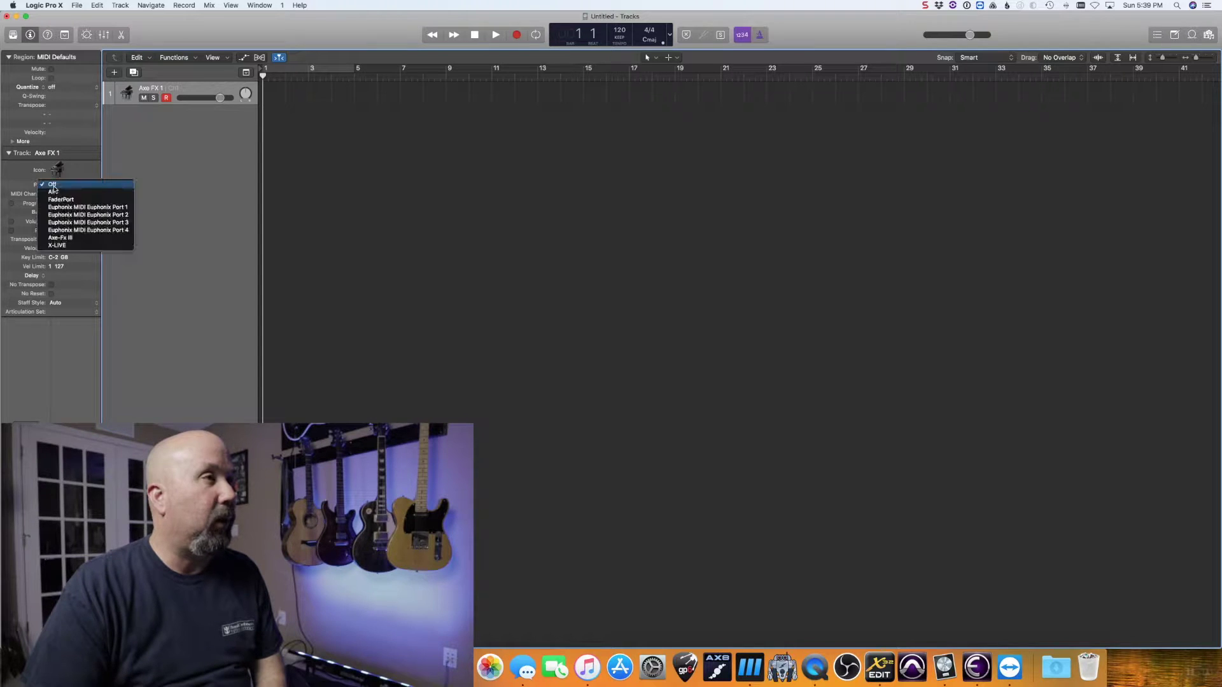
{"action": "left_click", "coordinate": [74, 241]}
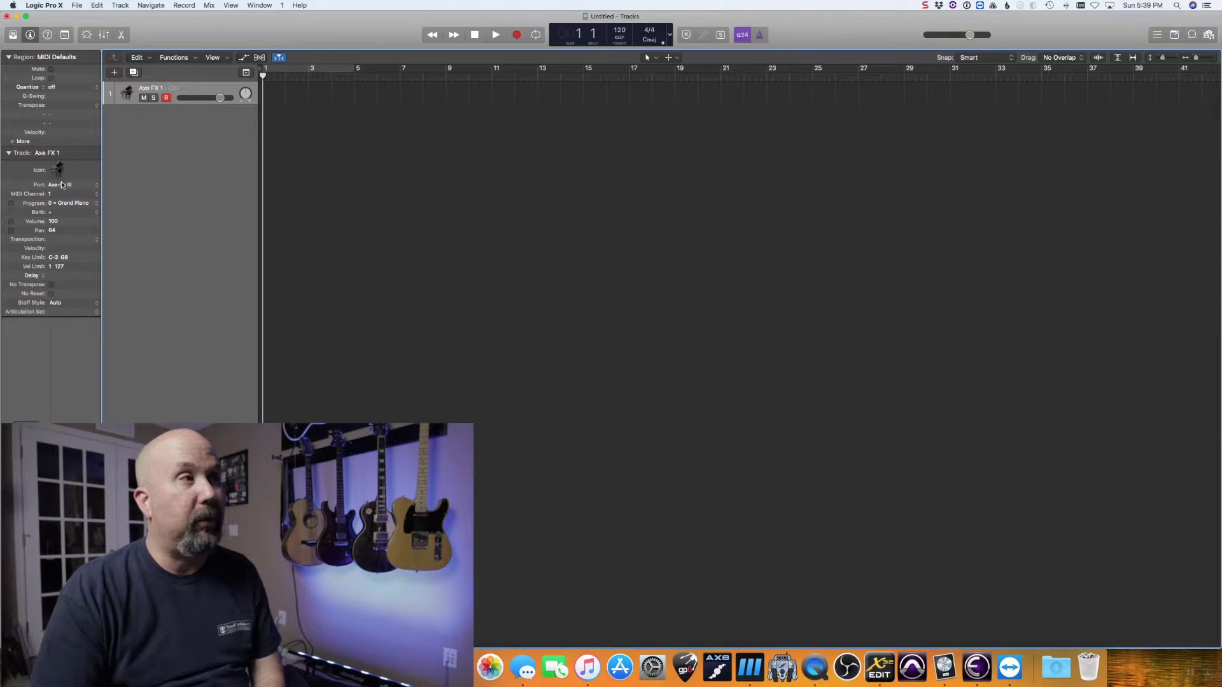
{"action": "left_click", "coordinate": [60, 185]}
{"action": "left_click", "coordinate": [61, 185]}
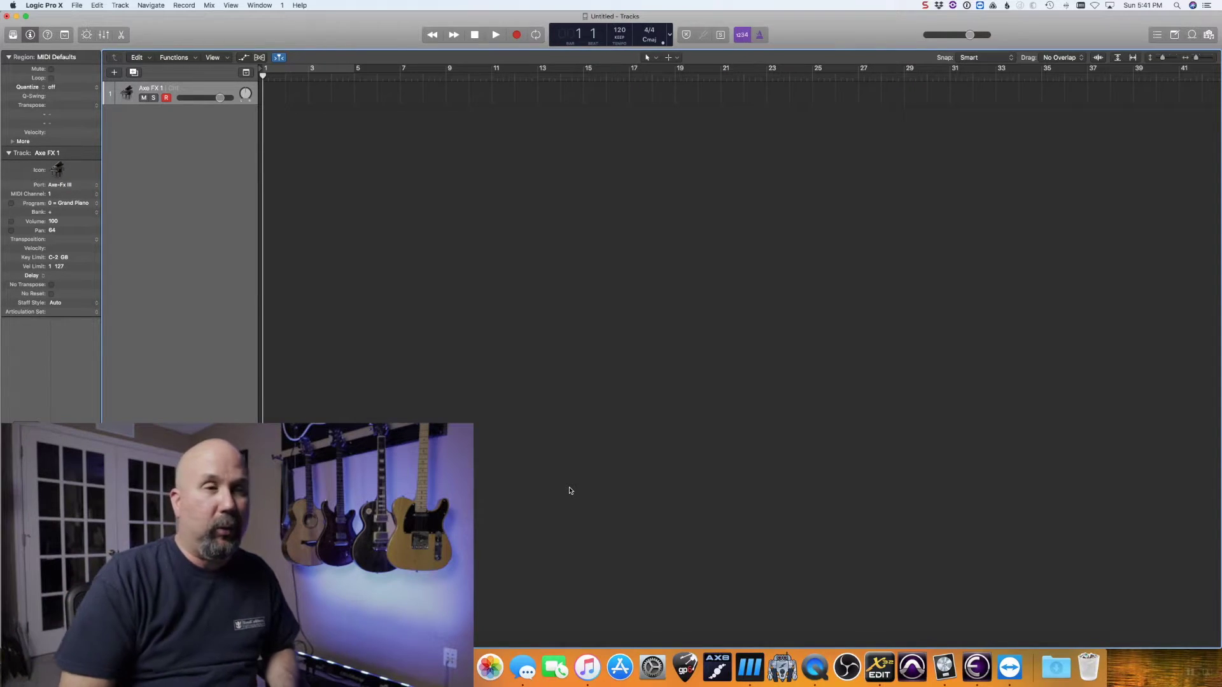
Step: Switch to Notes, review the Logic instructions and the MIDI bank and program change table, and return to Logic Pro X
{"action": "key", "text": "super+Tab"}
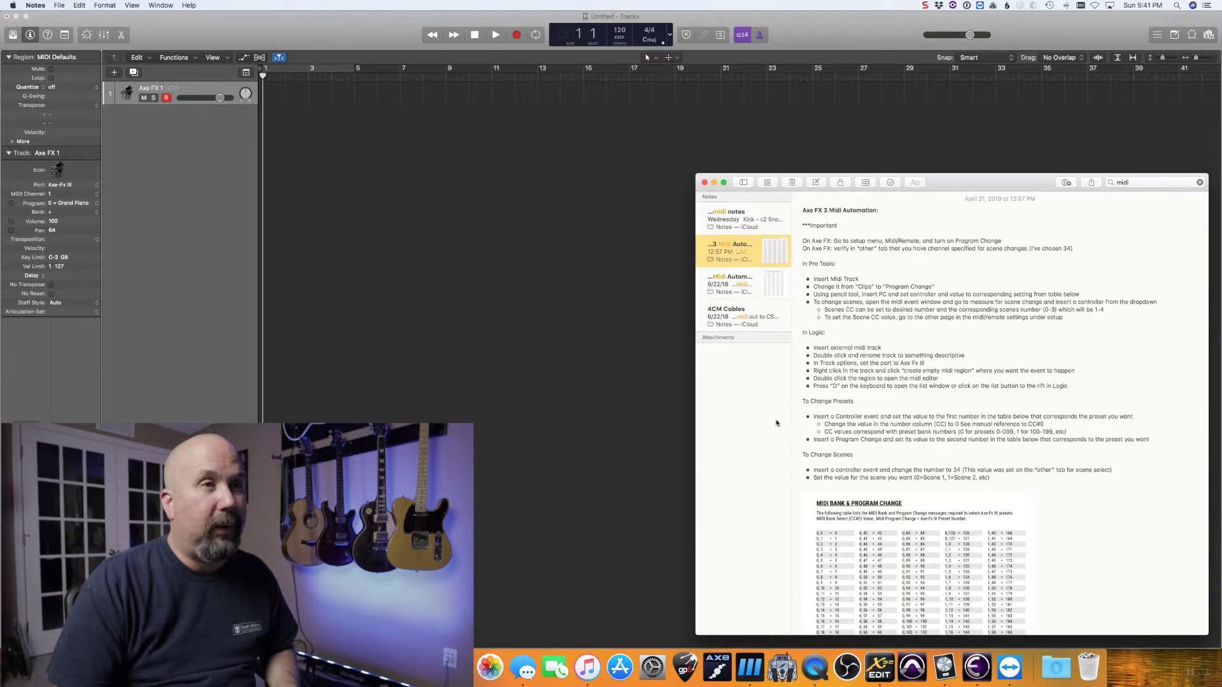
{"action": "scroll", "coordinate": [829, 408], "scroll_direction": "down", "scroll_amount": 10}
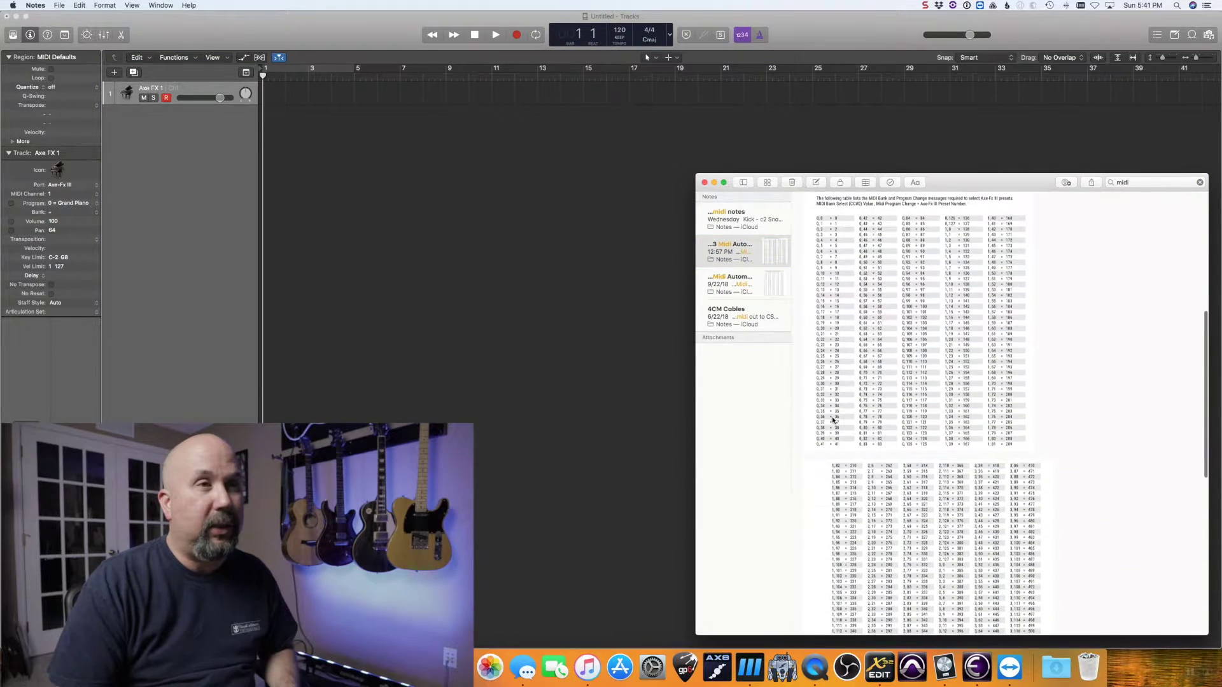
{"action": "scroll", "coordinate": [833, 420], "scroll_direction": "up", "scroll_amount": 2}
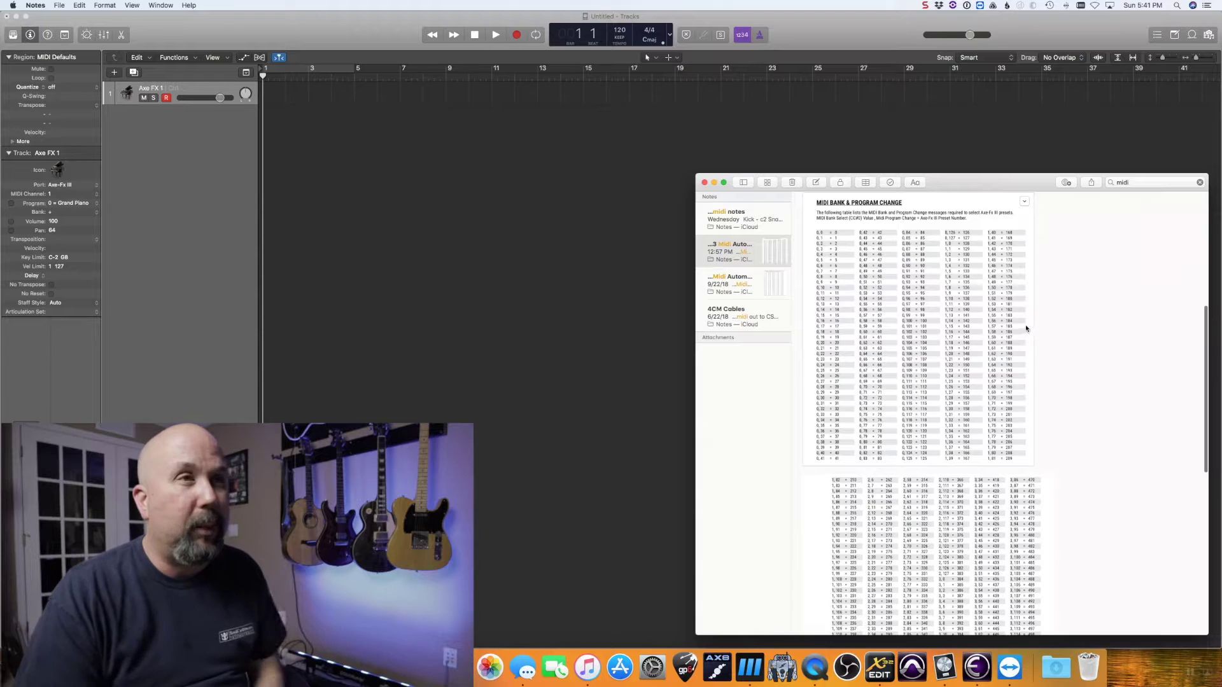
{"action": "scroll", "coordinate": [949, 385], "scroll_direction": "up", "scroll_amount": 6}
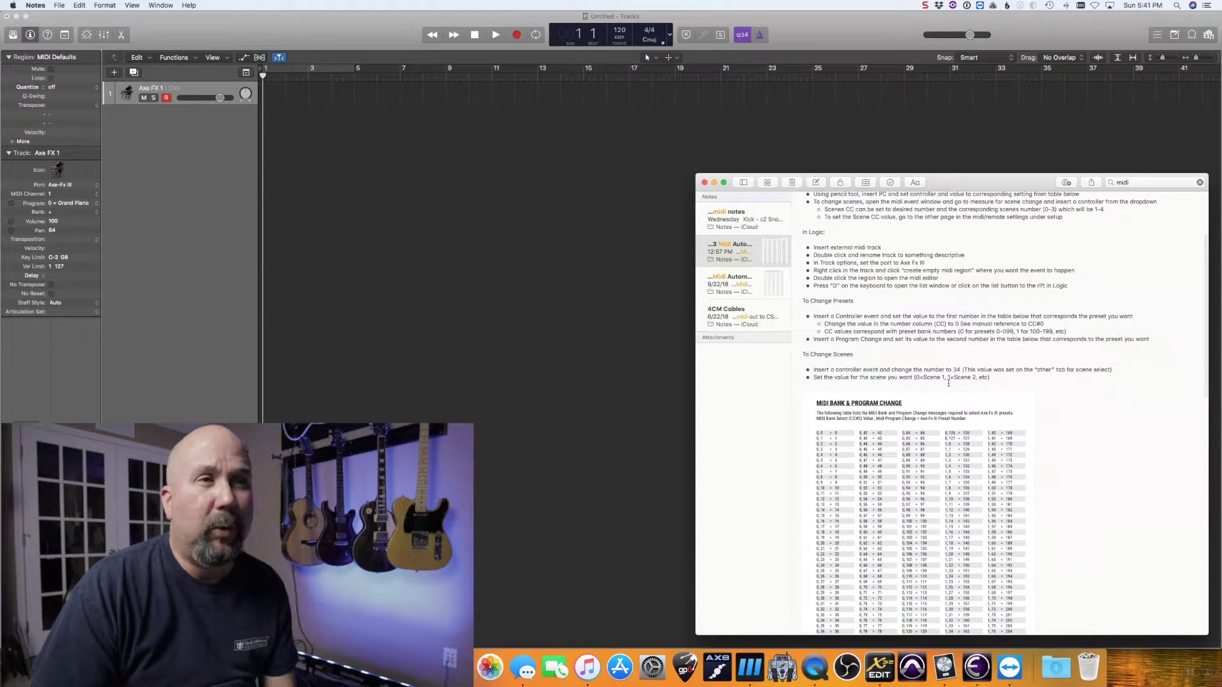
{"action": "scroll", "coordinate": [817, 384], "scroll_direction": "down", "scroll_amount": 6}
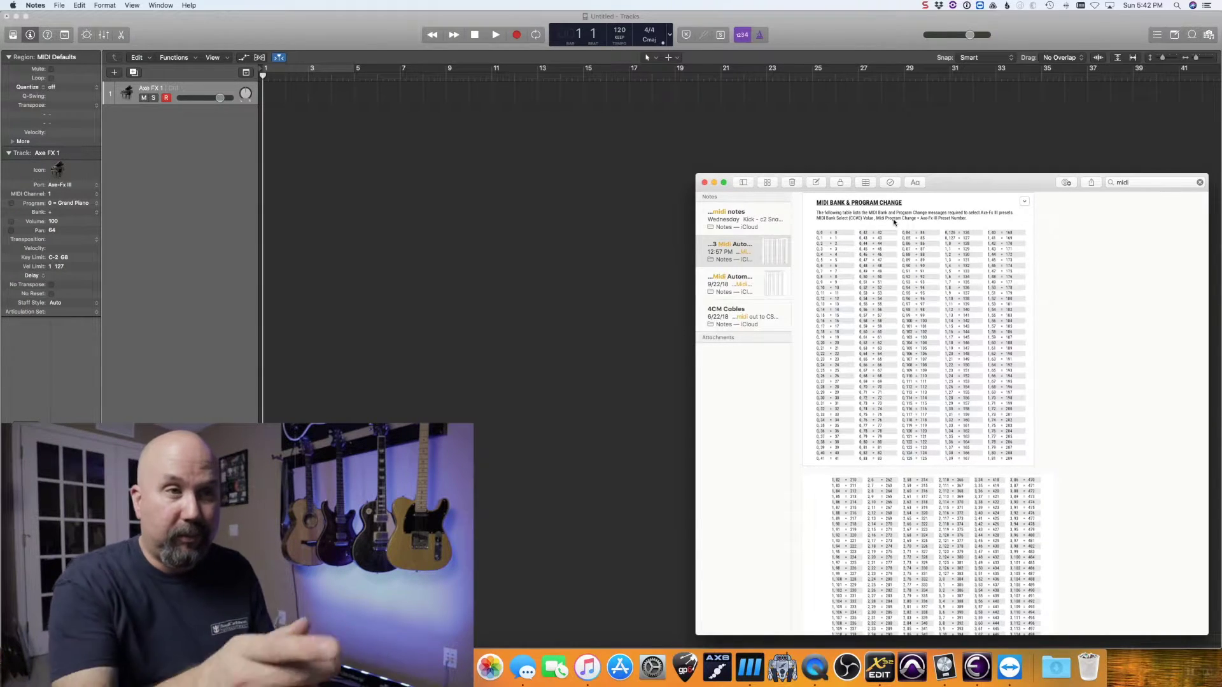
{"action": "scroll", "coordinate": [893, 222], "scroll_direction": "down", "scroll_amount": 2}
{"action": "scroll", "coordinate": [894, 222], "scroll_direction": "down", "scroll_amount": 2}
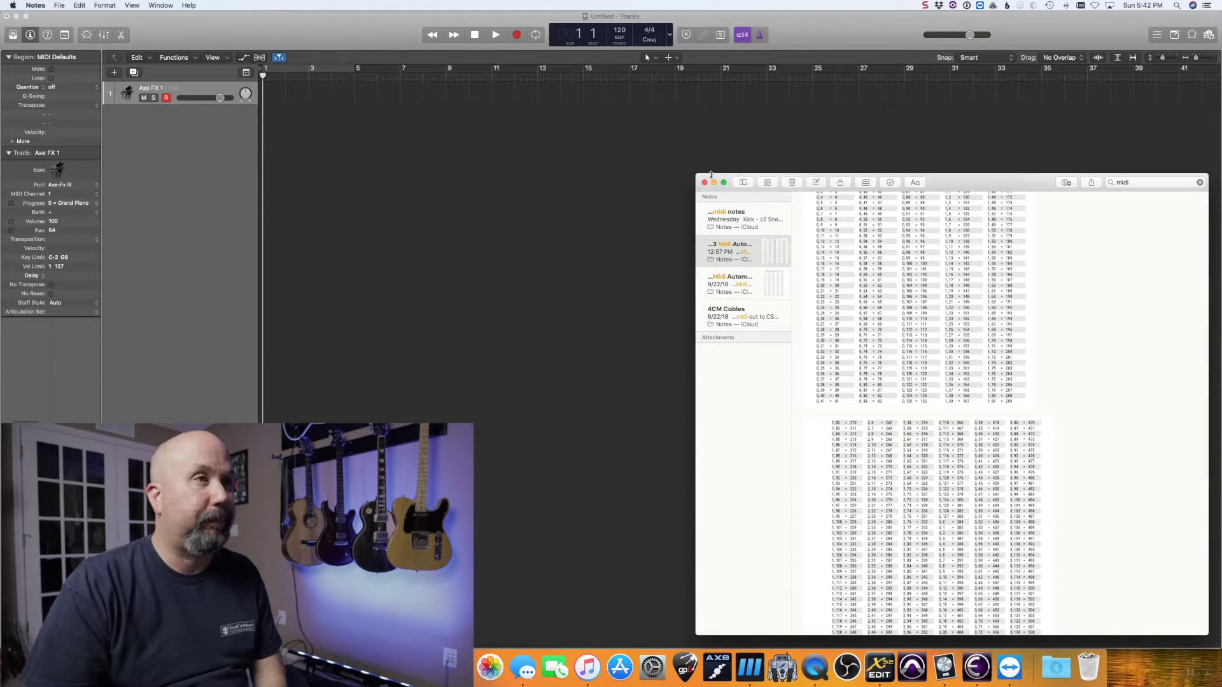
{"action": "left_click", "coordinate": [686, 169]}
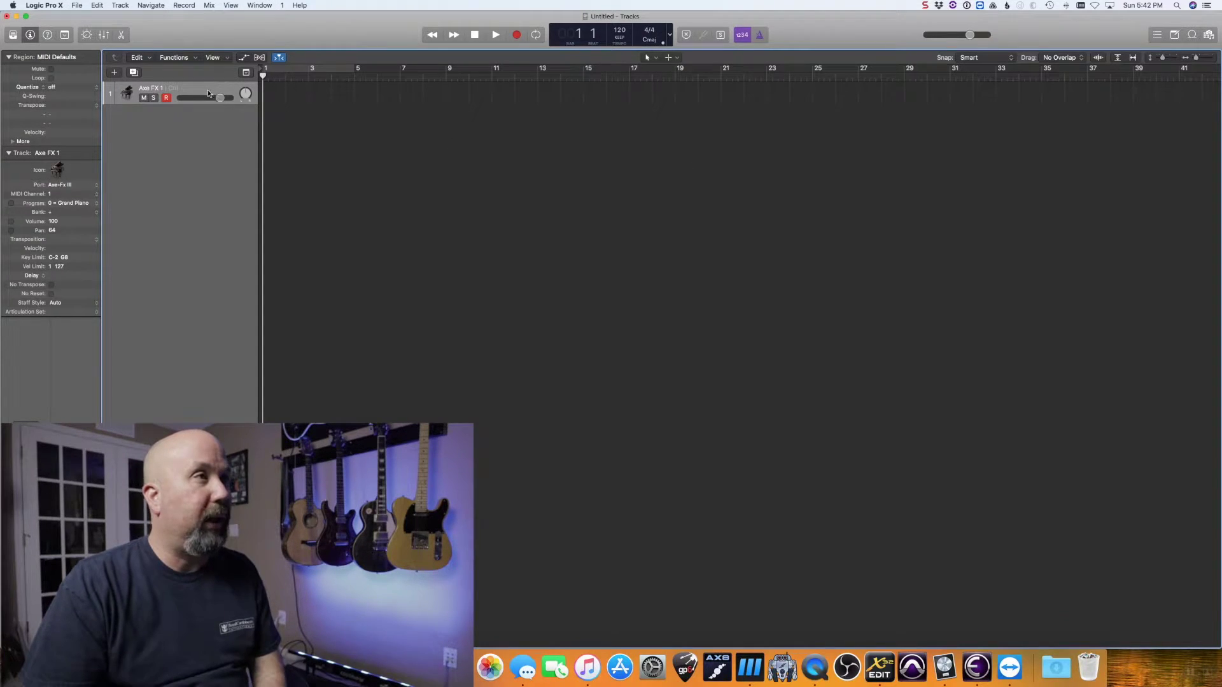
Step: Create an empty MIDI region at bar 3 on the Axe FX track
{"action": "left_click", "coordinate": [308, 97]}
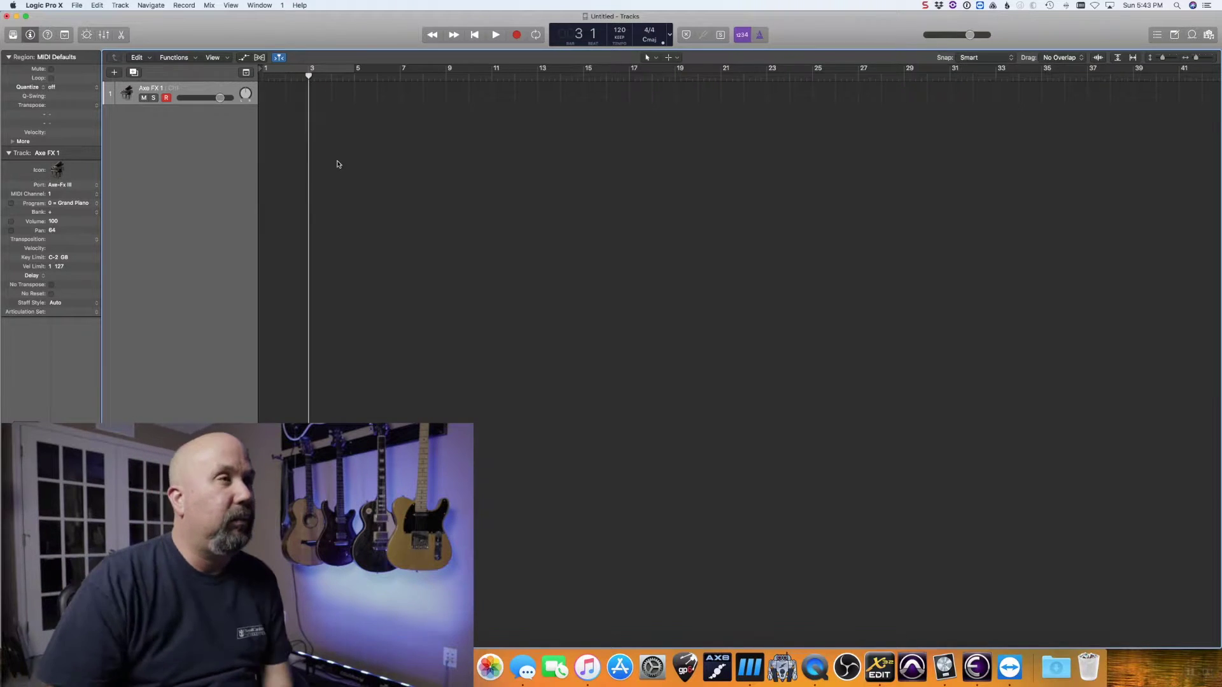
{"action": "right_click", "coordinate": [311, 94]}
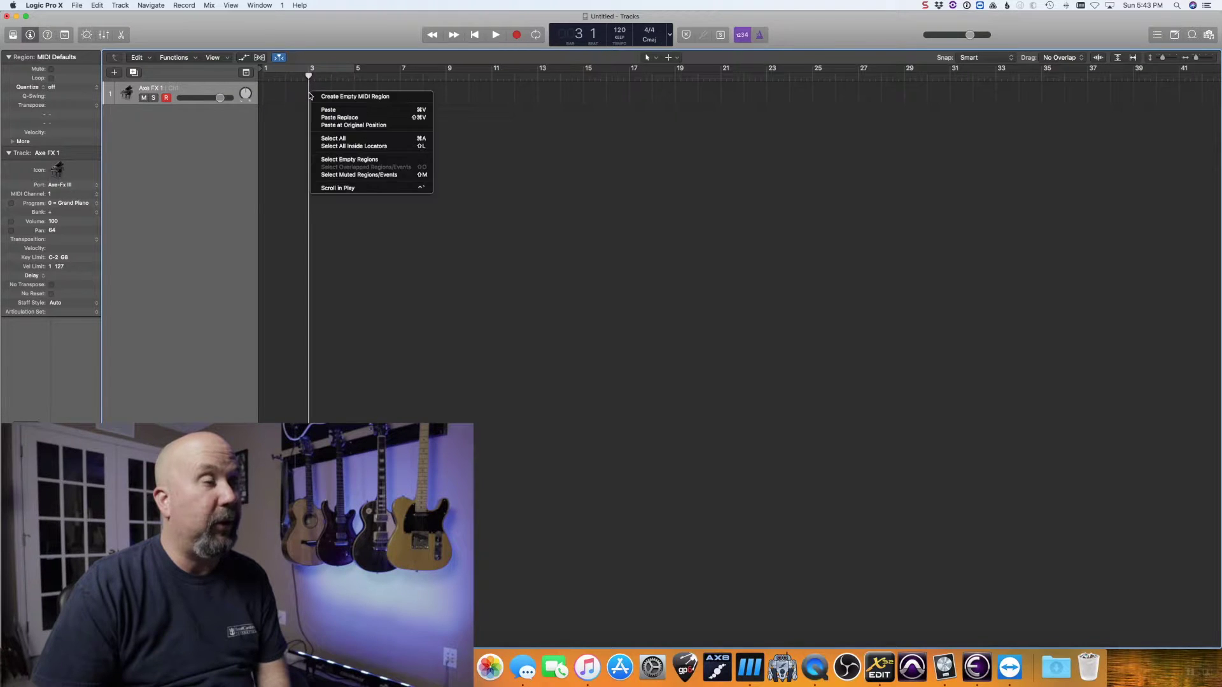
{"action": "left_click", "coordinate": [320, 96]}
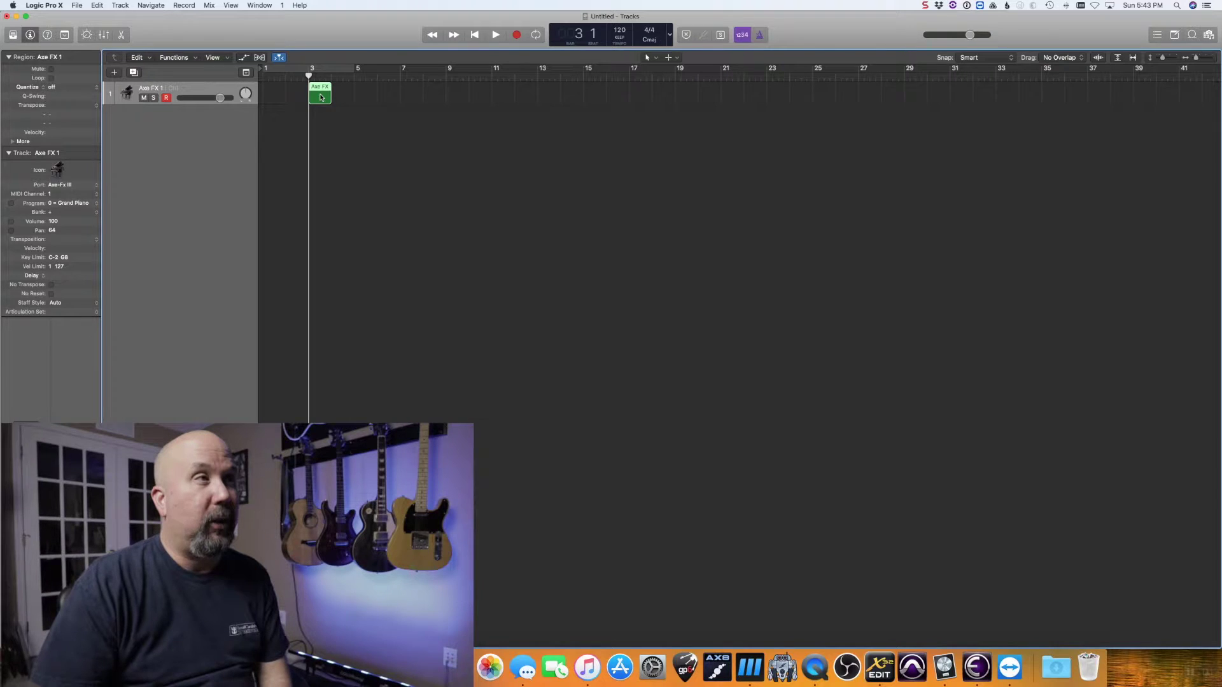
Step: Open the new region in the Piano Roll and add a one-bar F2 note at its start
{"action": "double_click", "coordinate": [320, 96]}
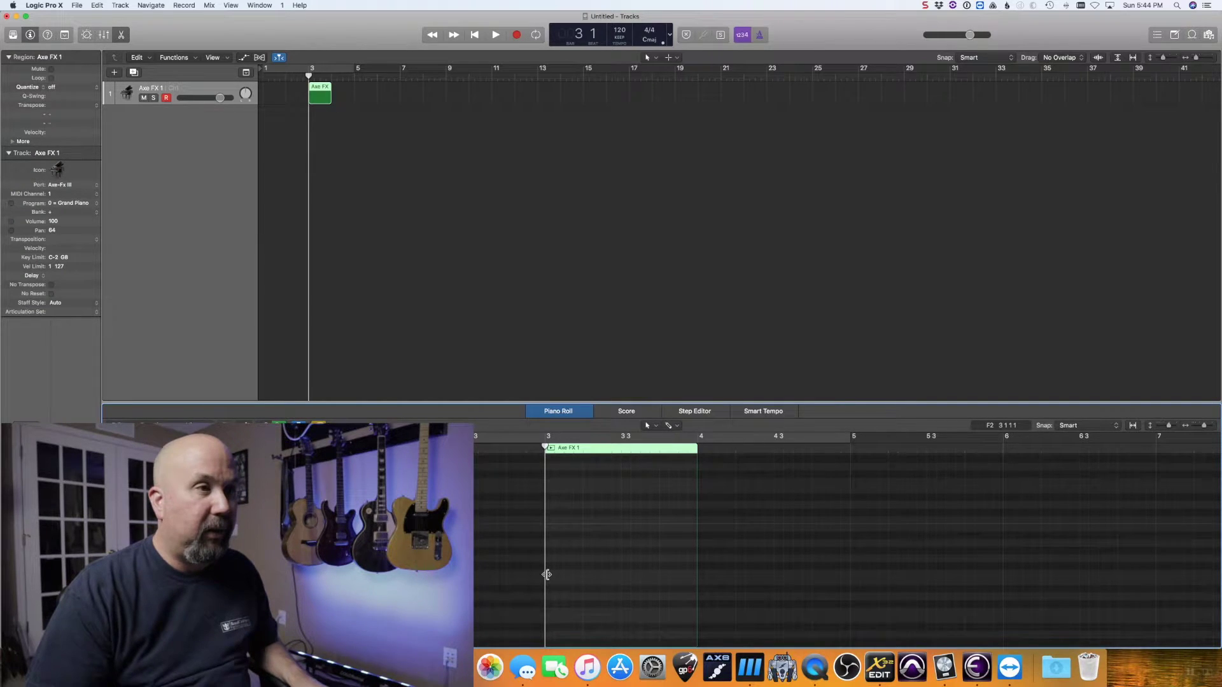
{"action": "left_click", "coordinate": [548, 574]}
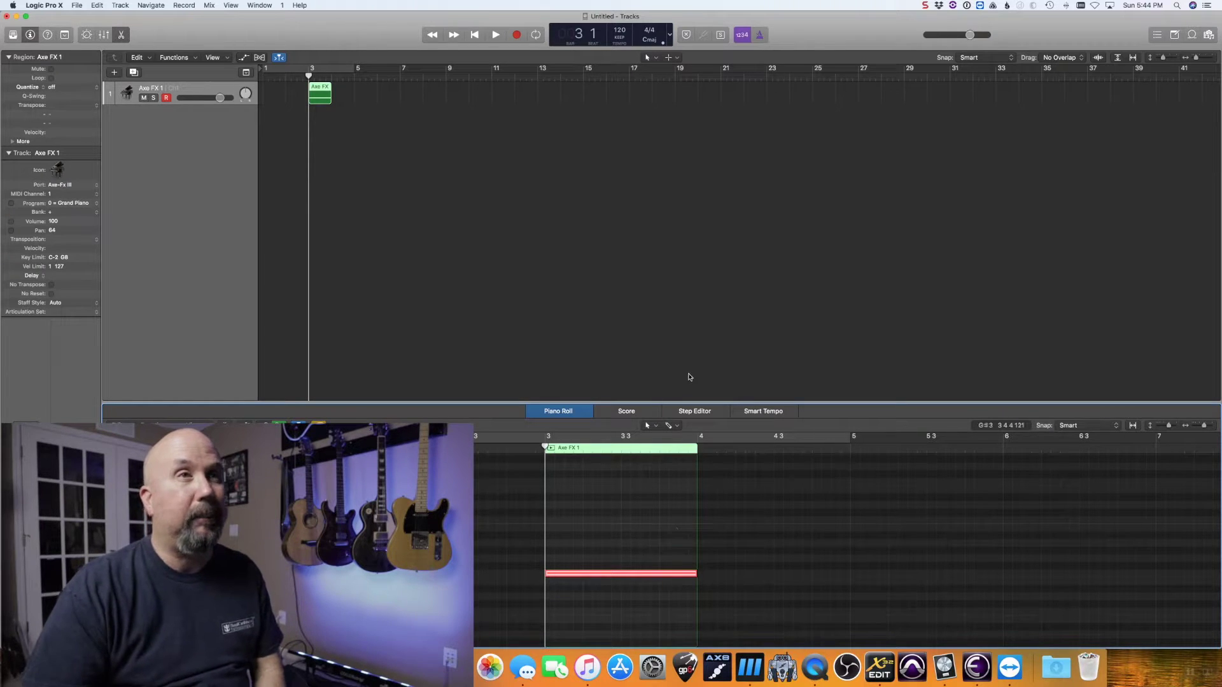
{"action": "left_click", "coordinate": [319, 94]}
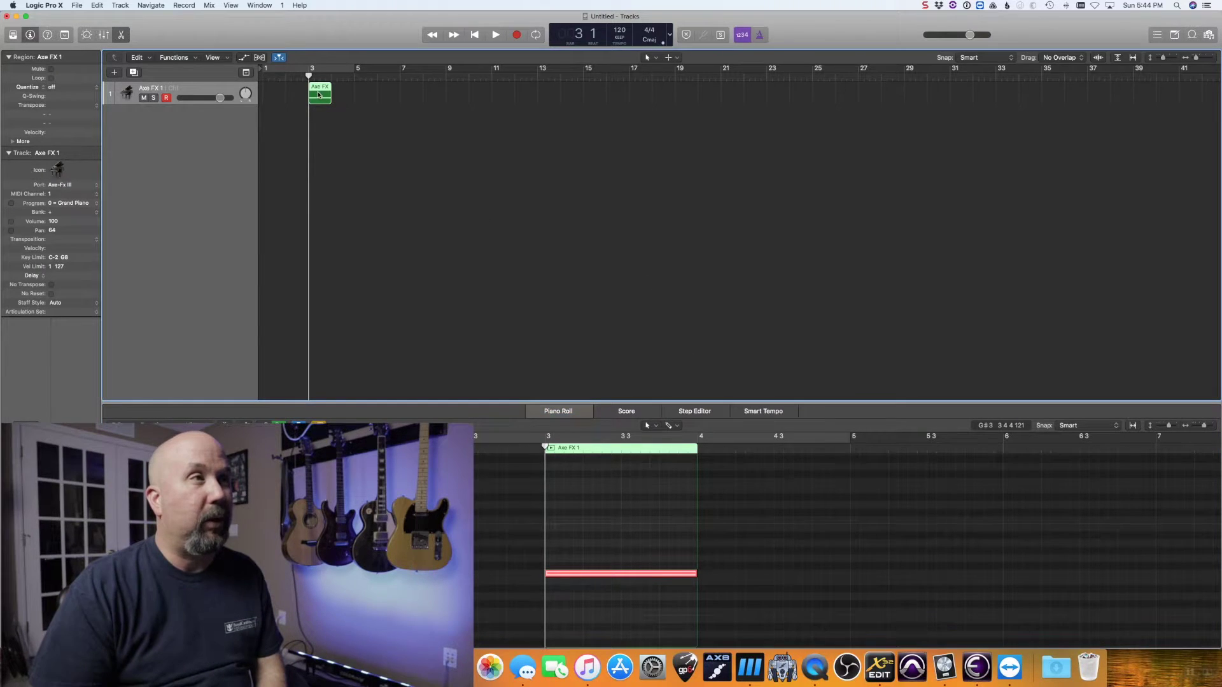
Step: Show the region's Event List and filter it to only program change and controller events
{"action": "left_click", "coordinate": [1158, 36]}
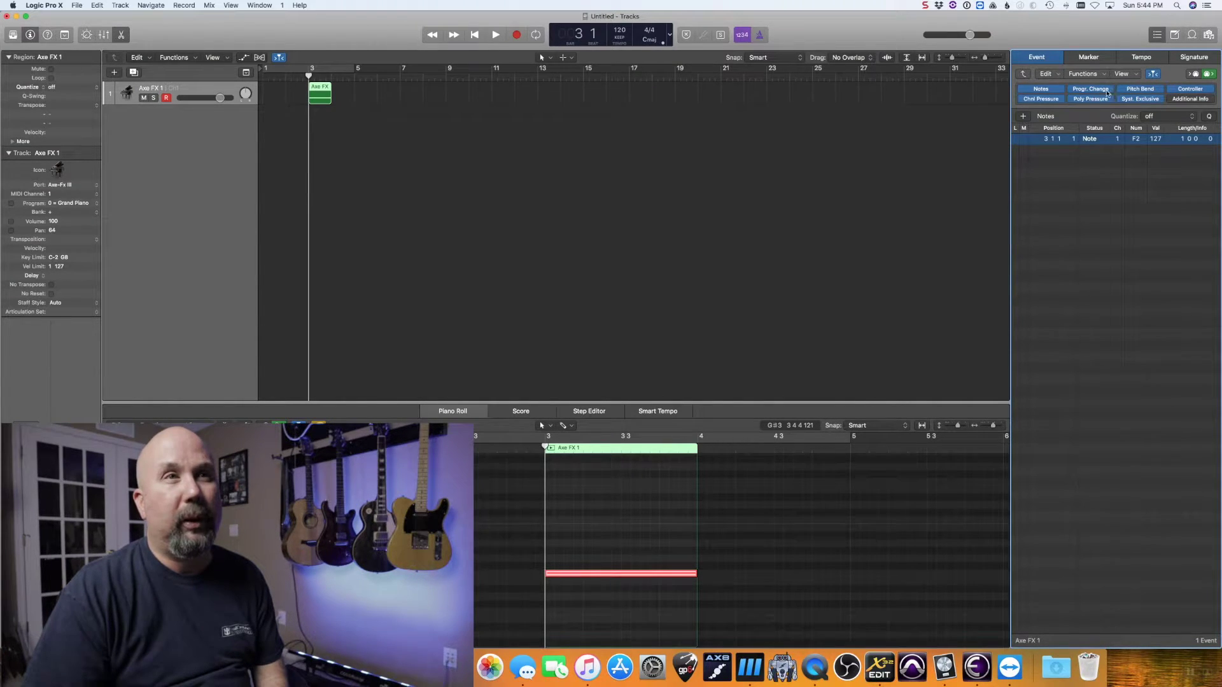
{"action": "left_click", "coordinate": [1050, 92]}
{"action": "left_click", "coordinate": [1050, 99]}
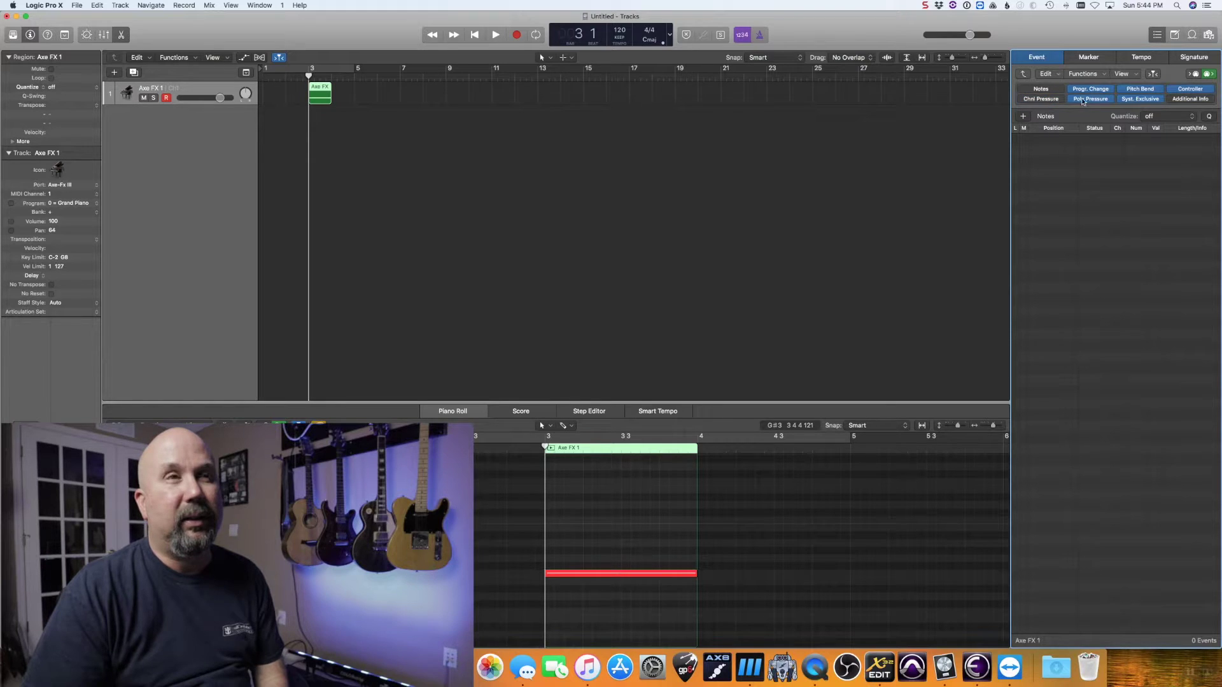
{"action": "left_click", "coordinate": [1124, 99]}
{"action": "left_click", "coordinate": [1131, 90]}
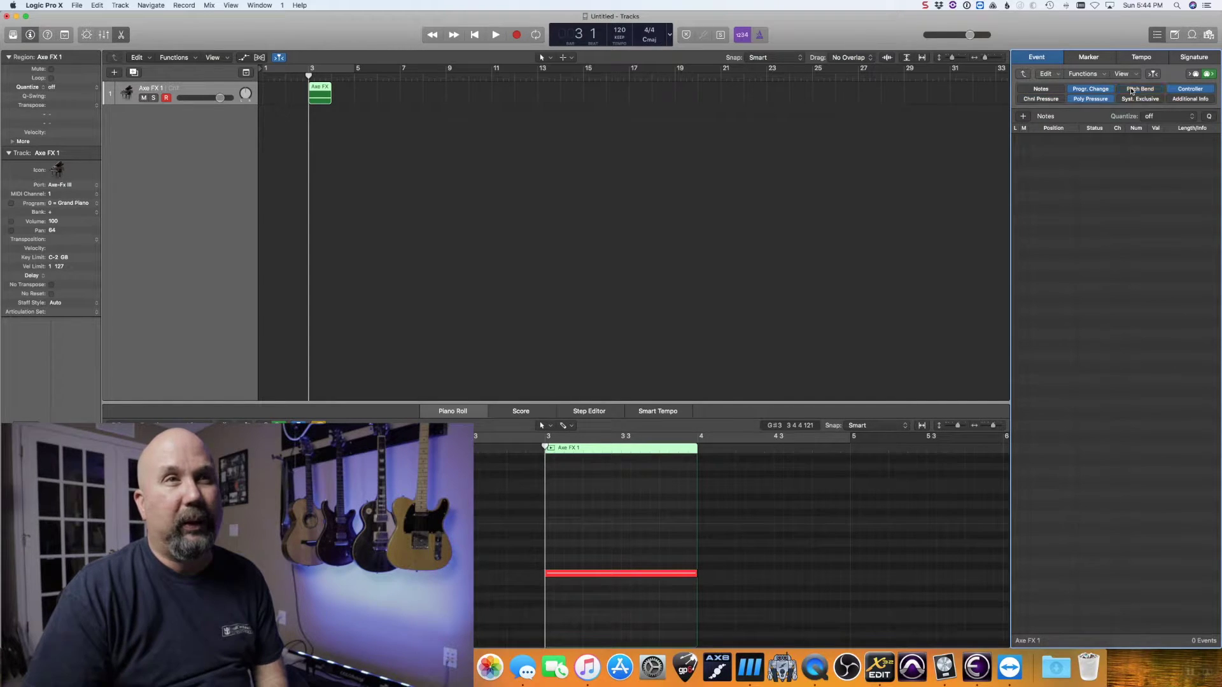
{"action": "left_click", "coordinate": [1111, 100]}
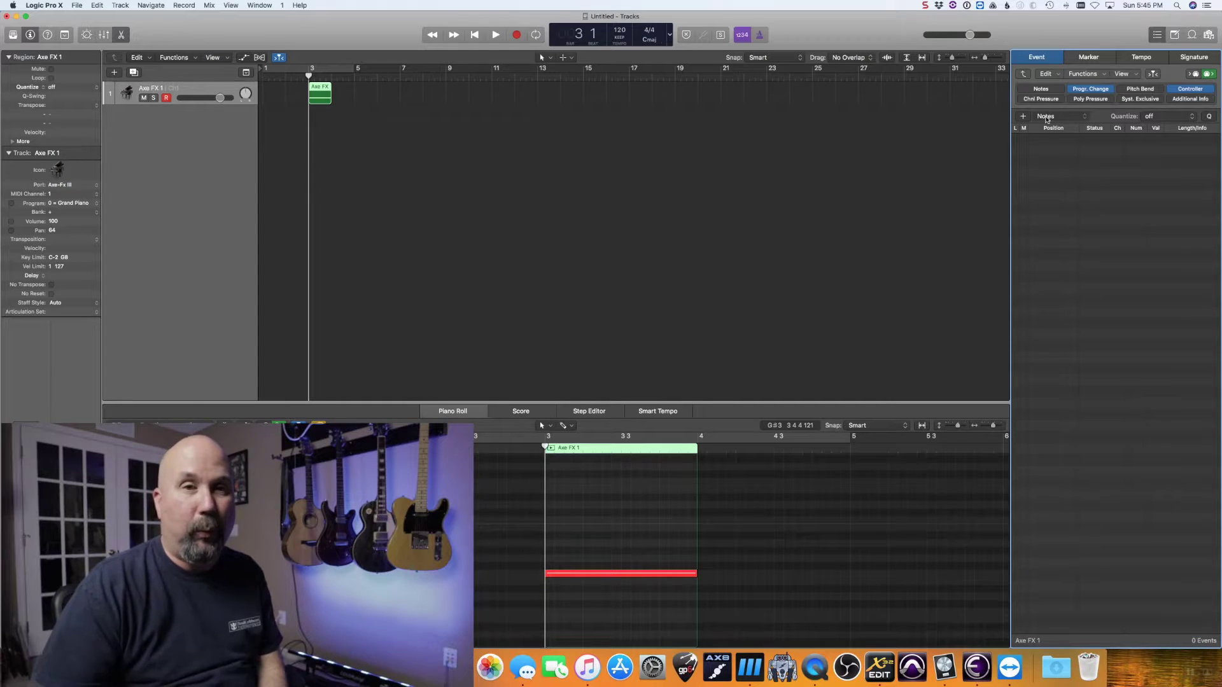
Step: Add a Controller event at position 3 1 1 1 in the Event List
{"action": "left_click", "coordinate": [1046, 119]}
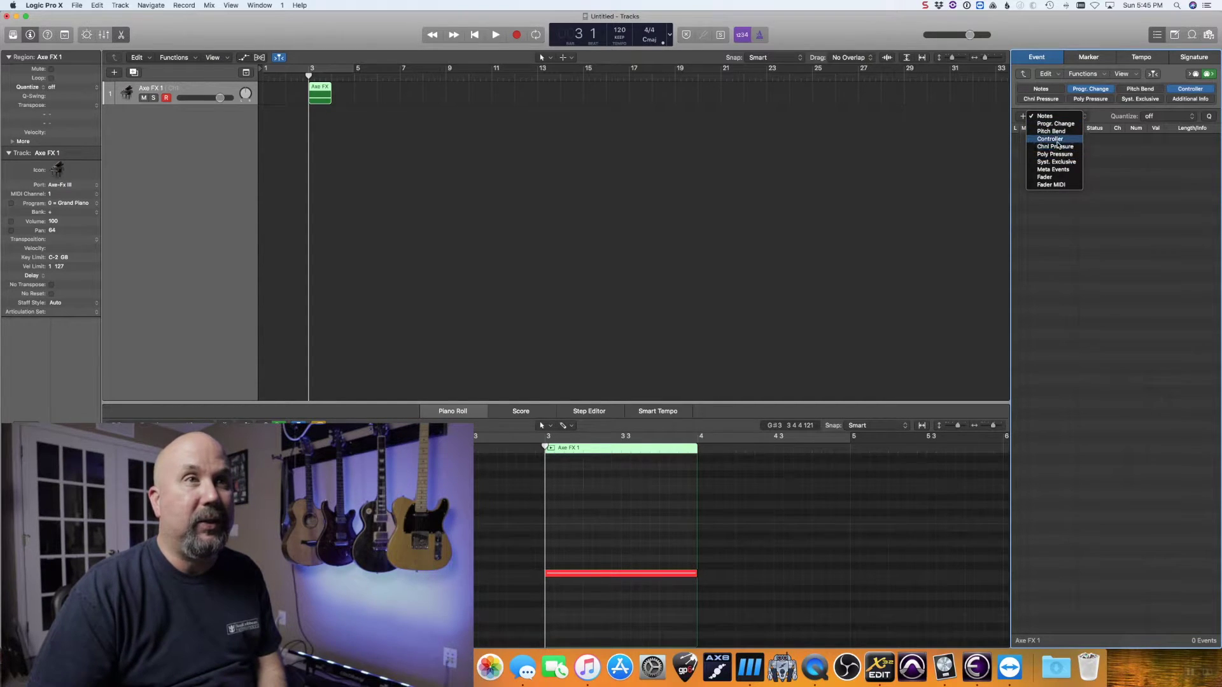
{"action": "left_click", "coordinate": [1057, 141]}
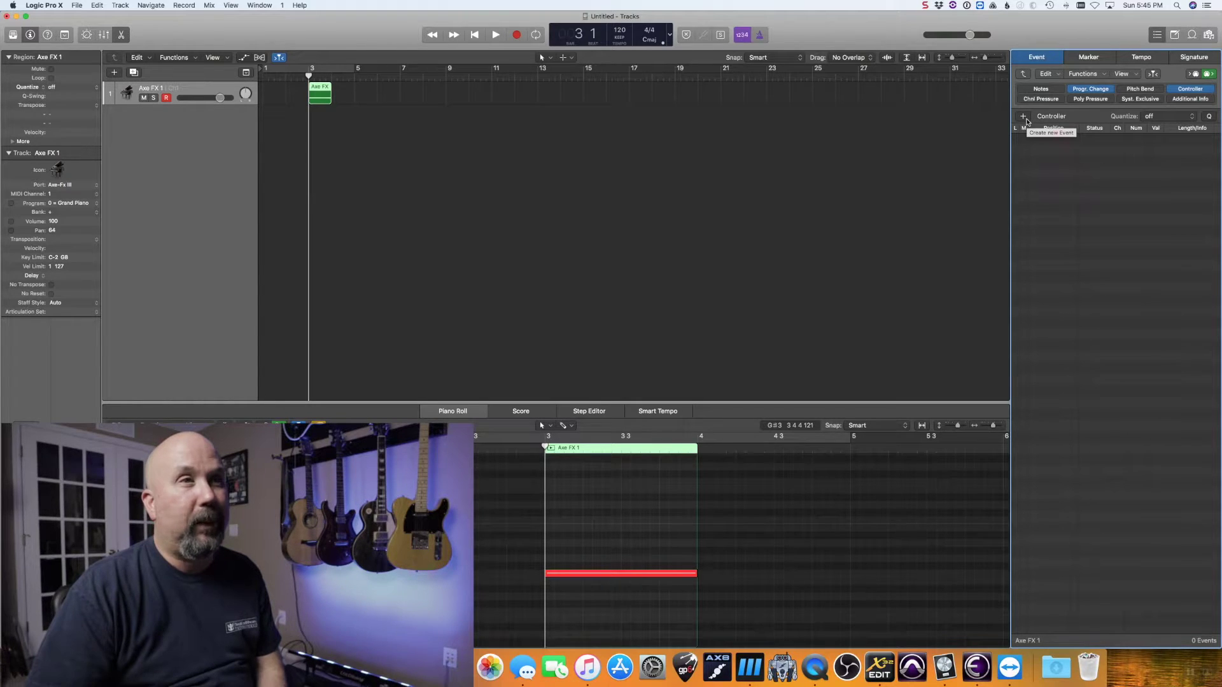
{"action": "left_click", "coordinate": [1024, 116]}
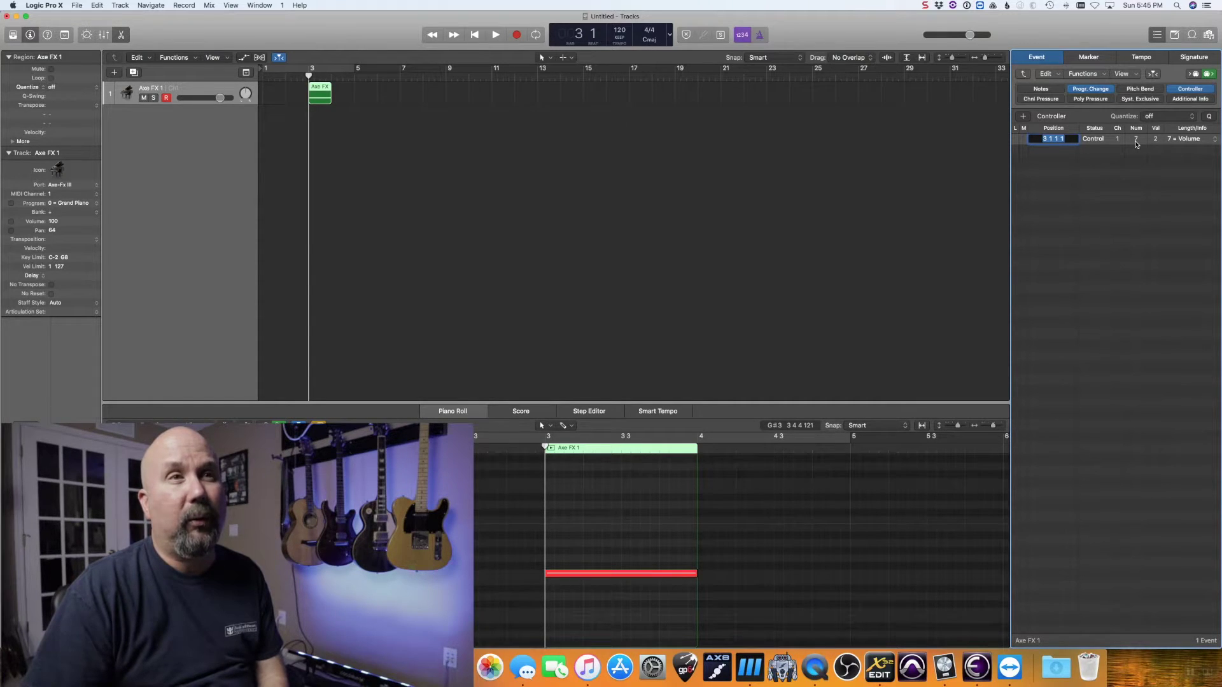
Step: Set the controller event's number to 0 (Bank MSB) and its value to 3
{"action": "right_click", "coordinate": [1136, 144]}
{"action": "left_click", "coordinate": [1139, 138]}
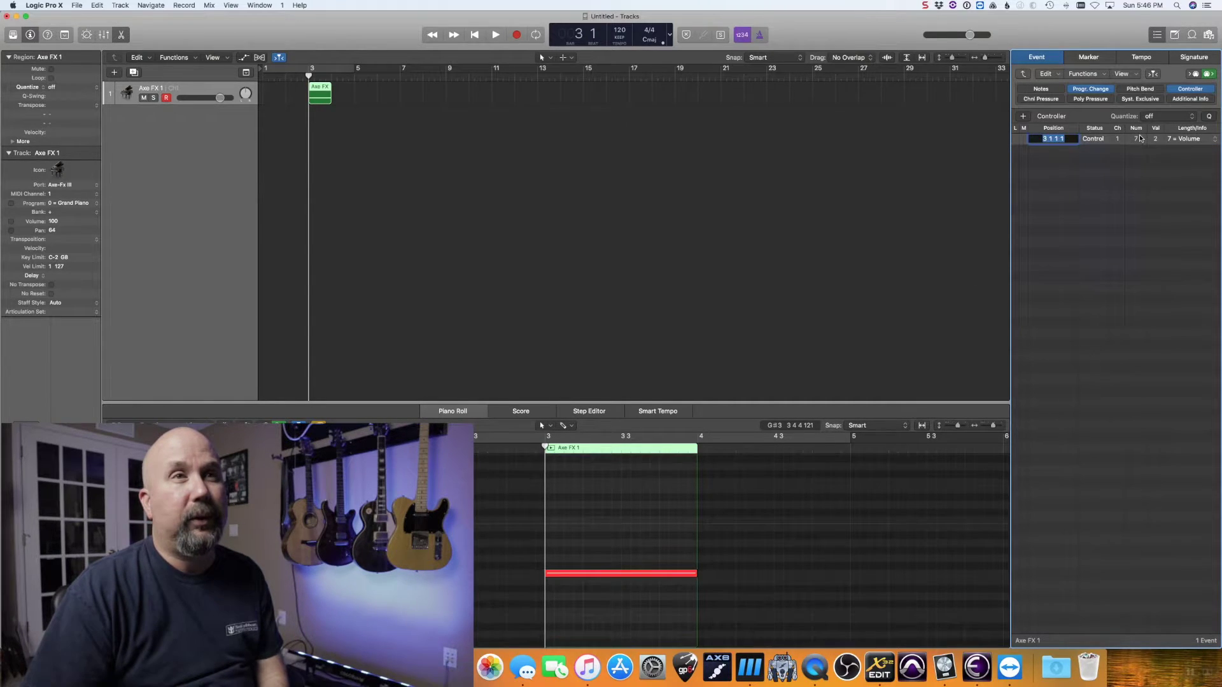
{"action": "double_click", "coordinate": [1137, 139]}
{"action": "type", "text": "0"}
{"action": "key", "text": "Return"}
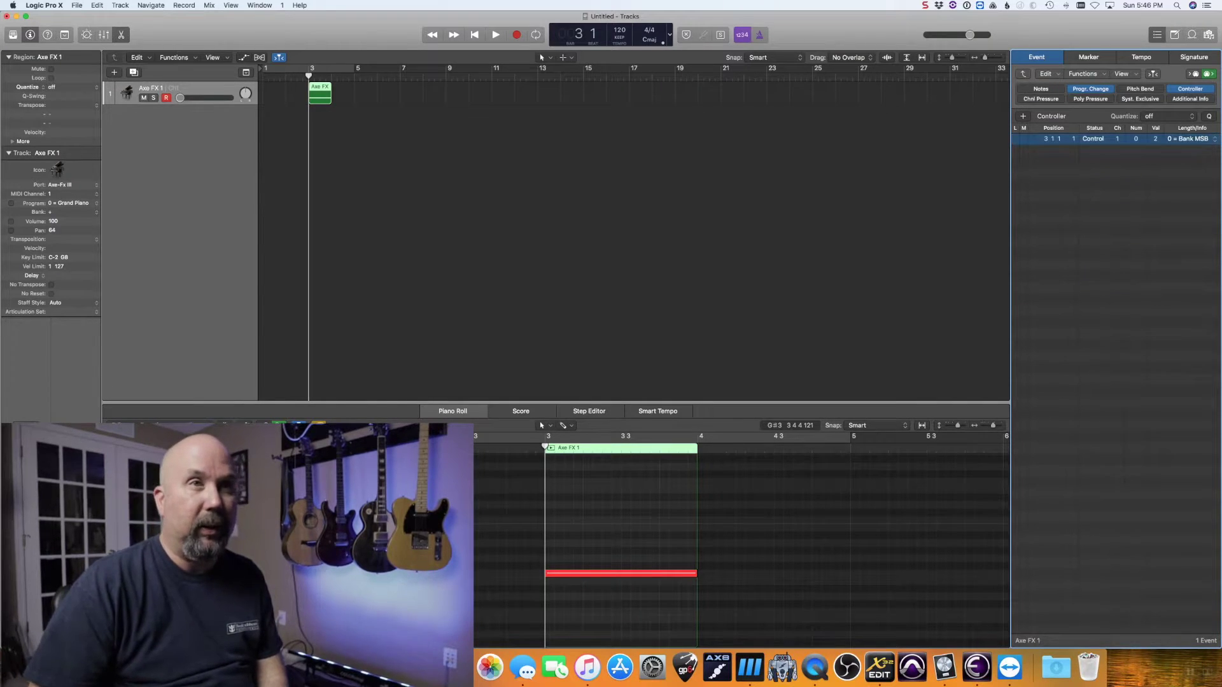
{"action": "double_click", "coordinate": [1157, 139]}
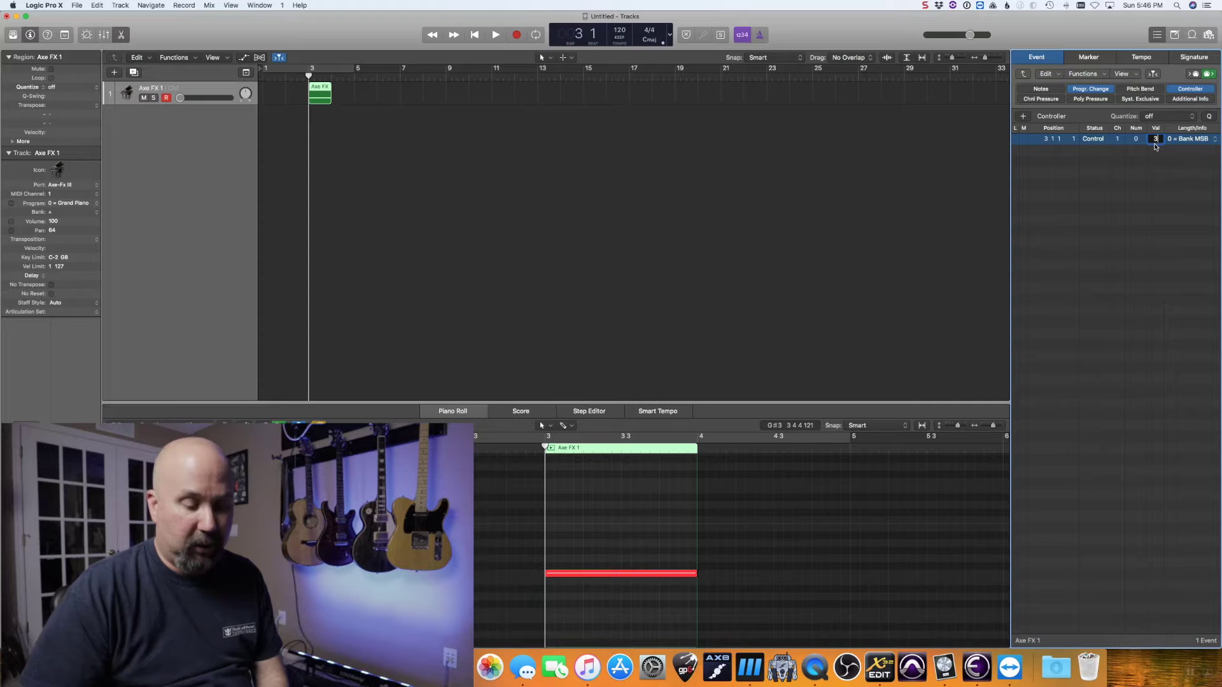
{"action": "key", "text": "Return"}
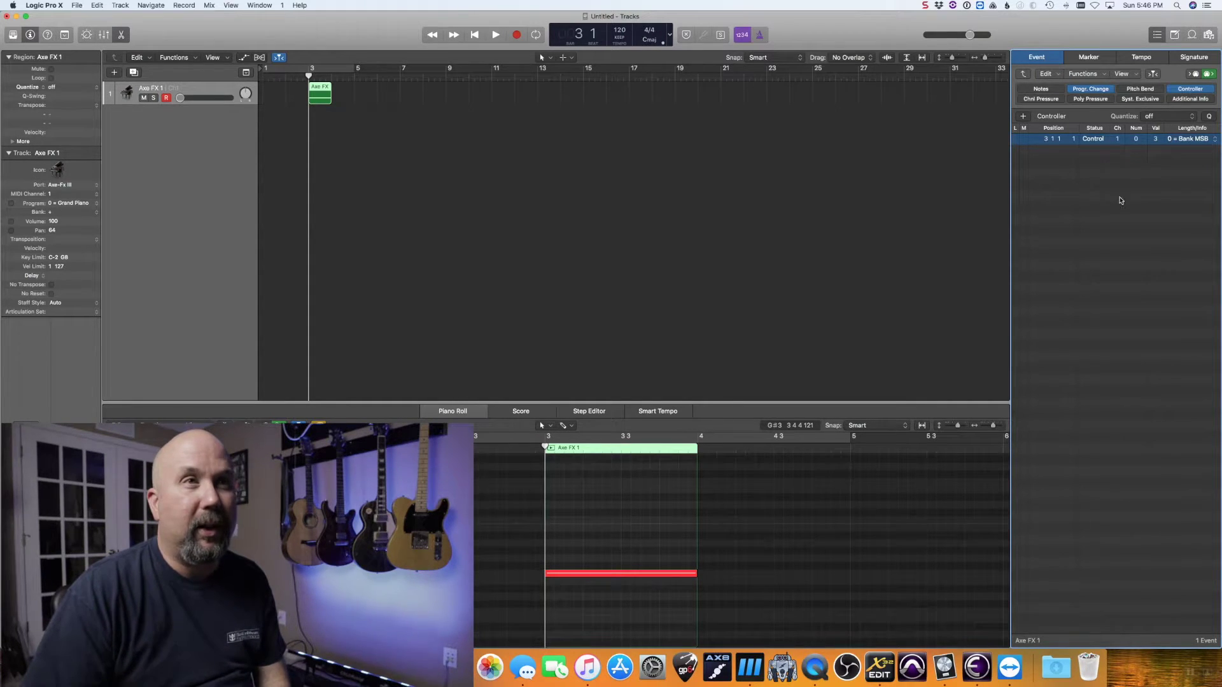
Step: Add a Program Change event at position 3 1 1 1 in the Event List
{"action": "left_click", "coordinate": [1052, 119]}
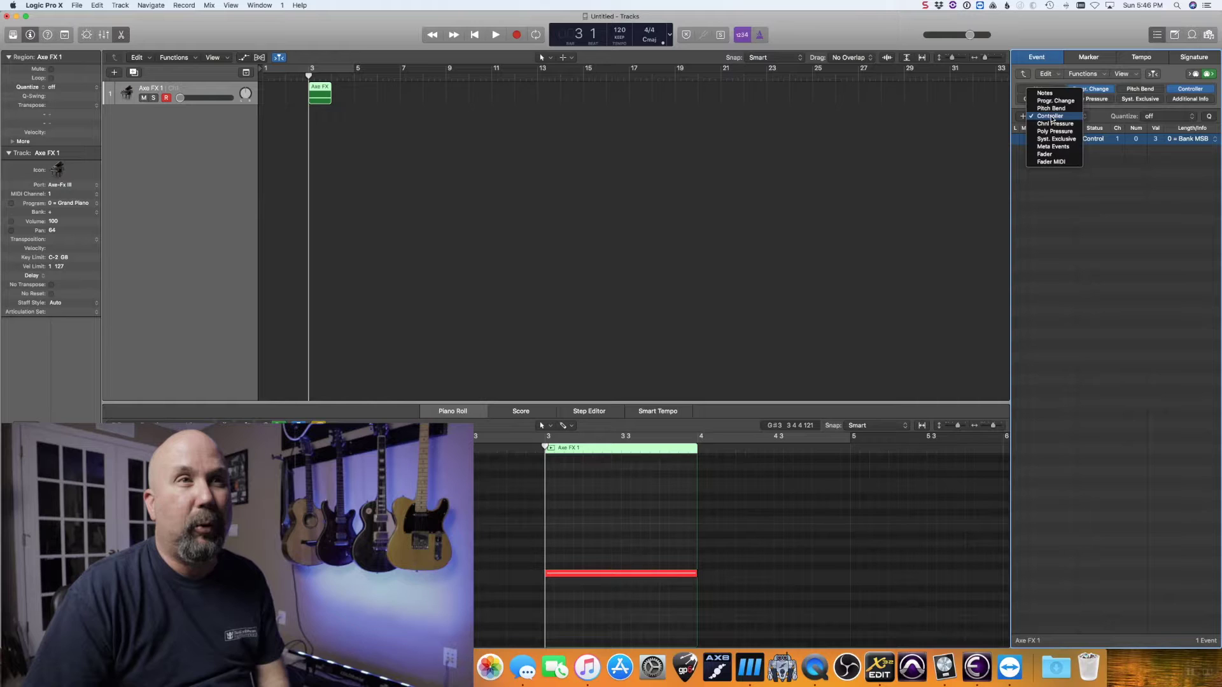
{"action": "left_click", "coordinate": [1055, 102]}
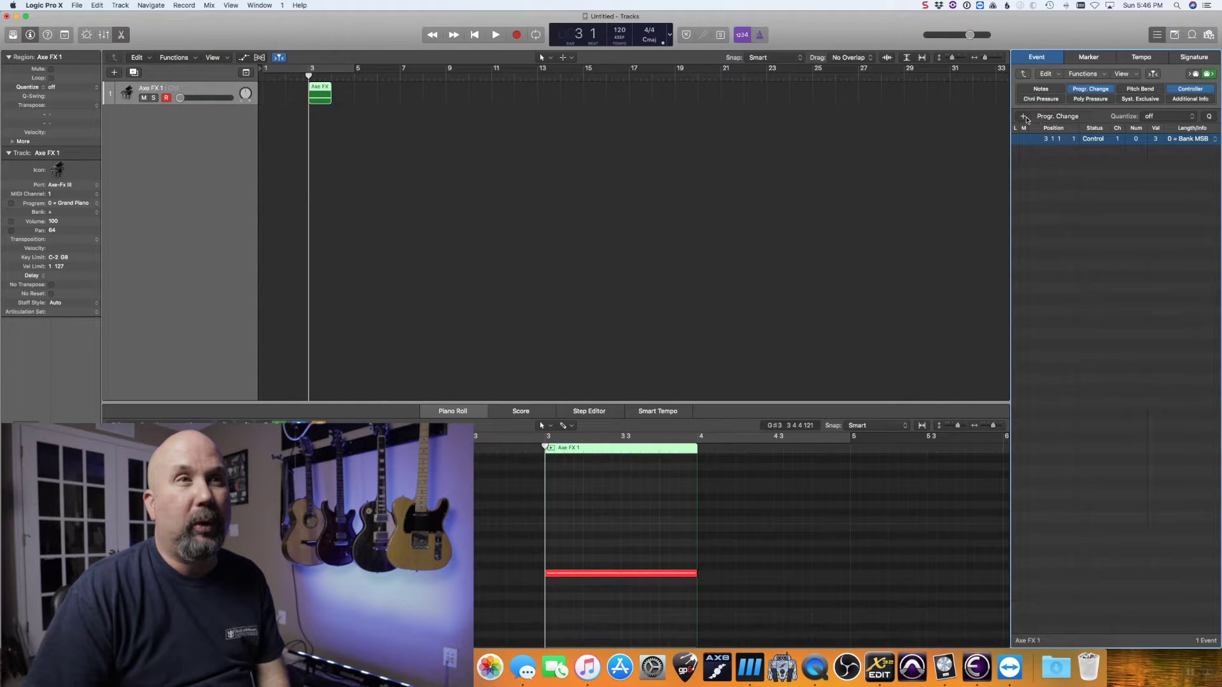
{"action": "left_click", "coordinate": [1023, 119]}
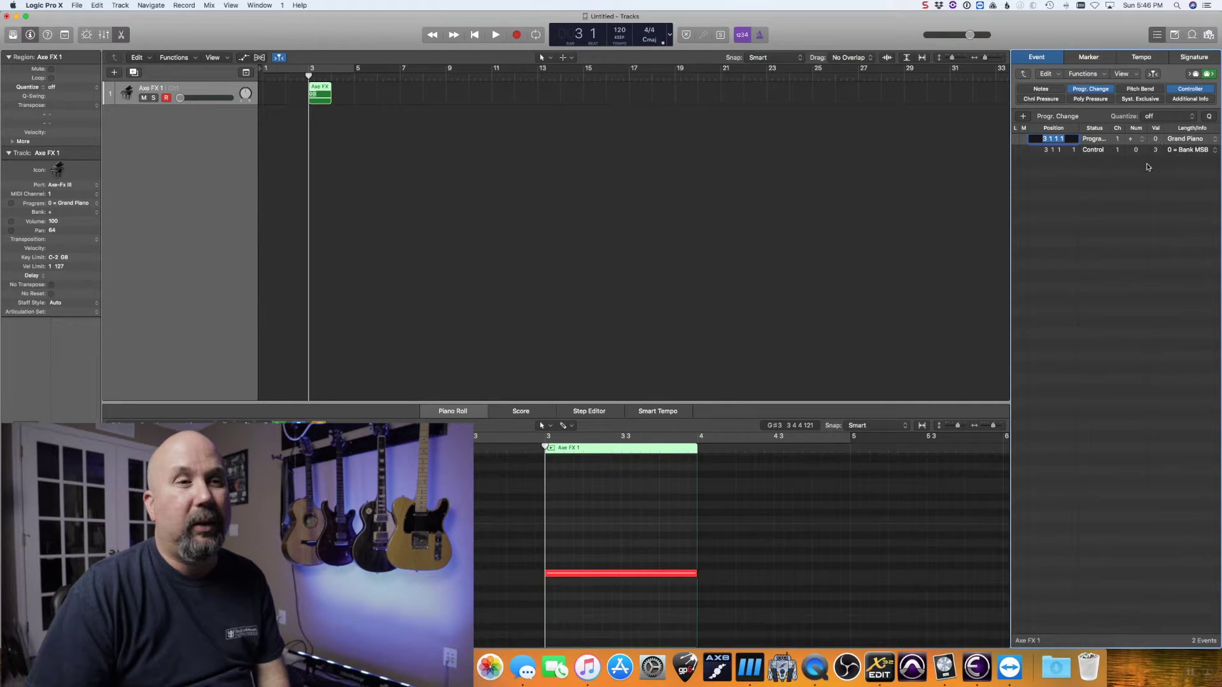
Step: Switch to Axe-Edit III, move its window clear to check the loaded preset, and return to Logic Pro X
{"action": "left_click", "coordinate": [749, 667]}
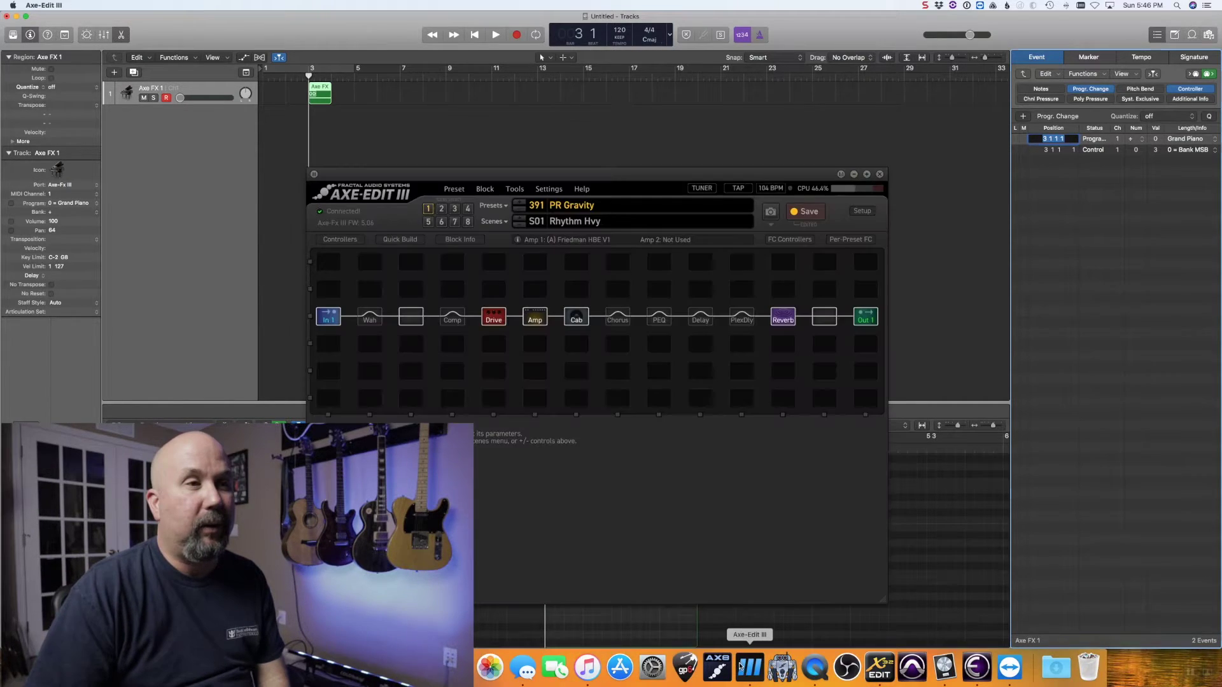
{"action": "left_click_drag", "start_coordinate": [635, 183], "coordinate": [684, 94]}
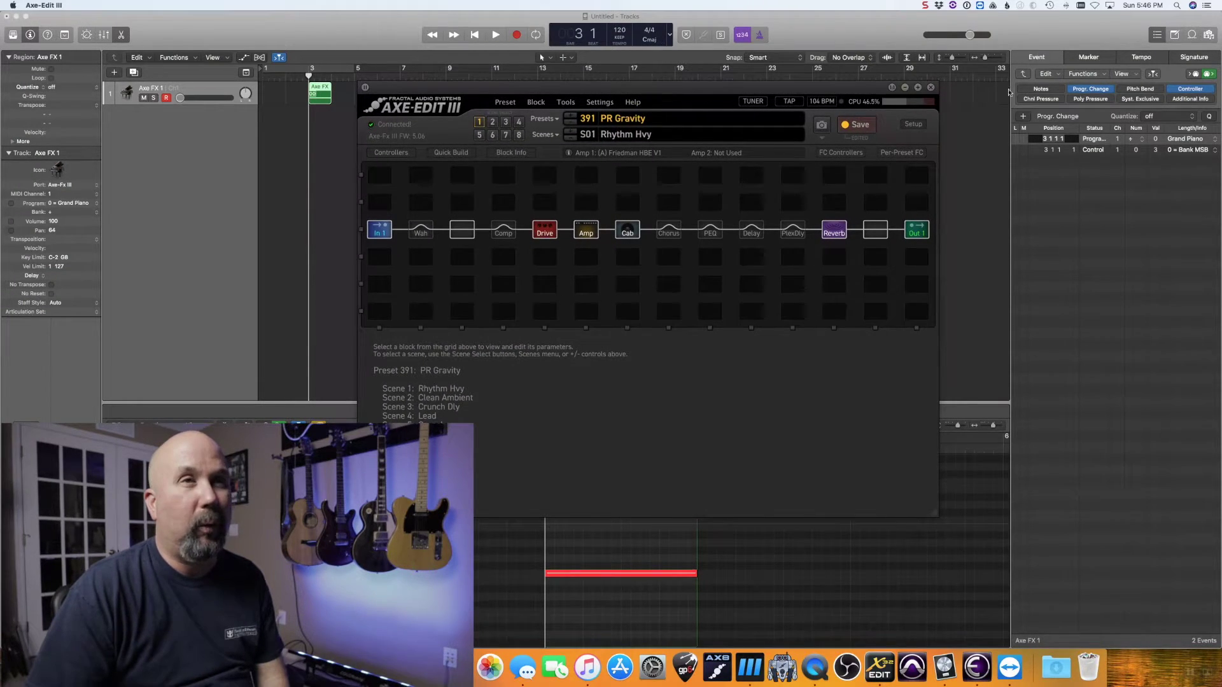
{"action": "left_click", "coordinate": [1156, 141]}
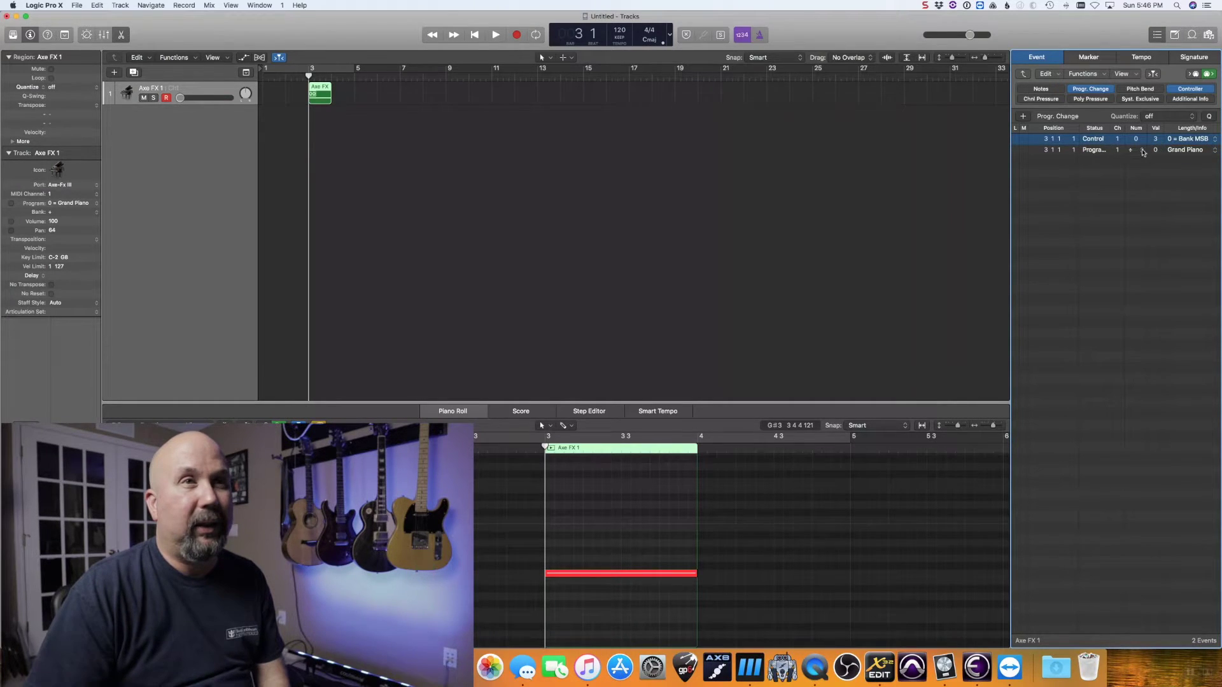
Step: Set the program change event's value to 6
{"action": "double_click", "coordinate": [1156, 150]}
{"action": "type", "text": "6"}
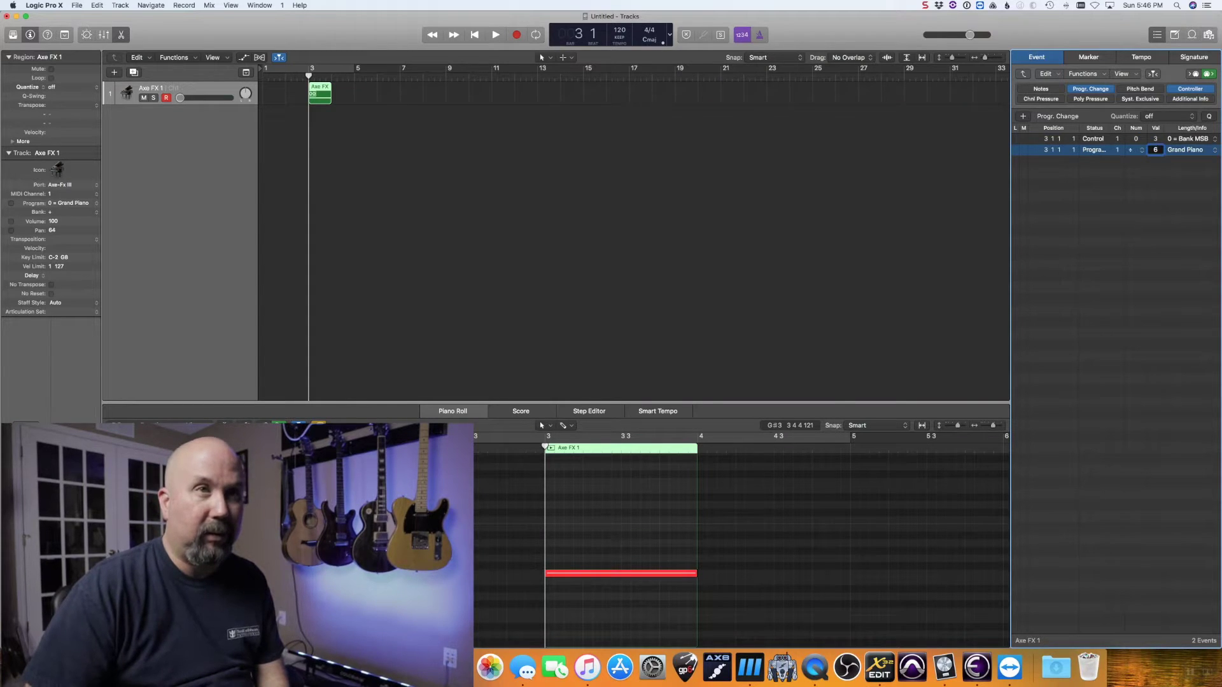
{"action": "key", "text": "Return"}
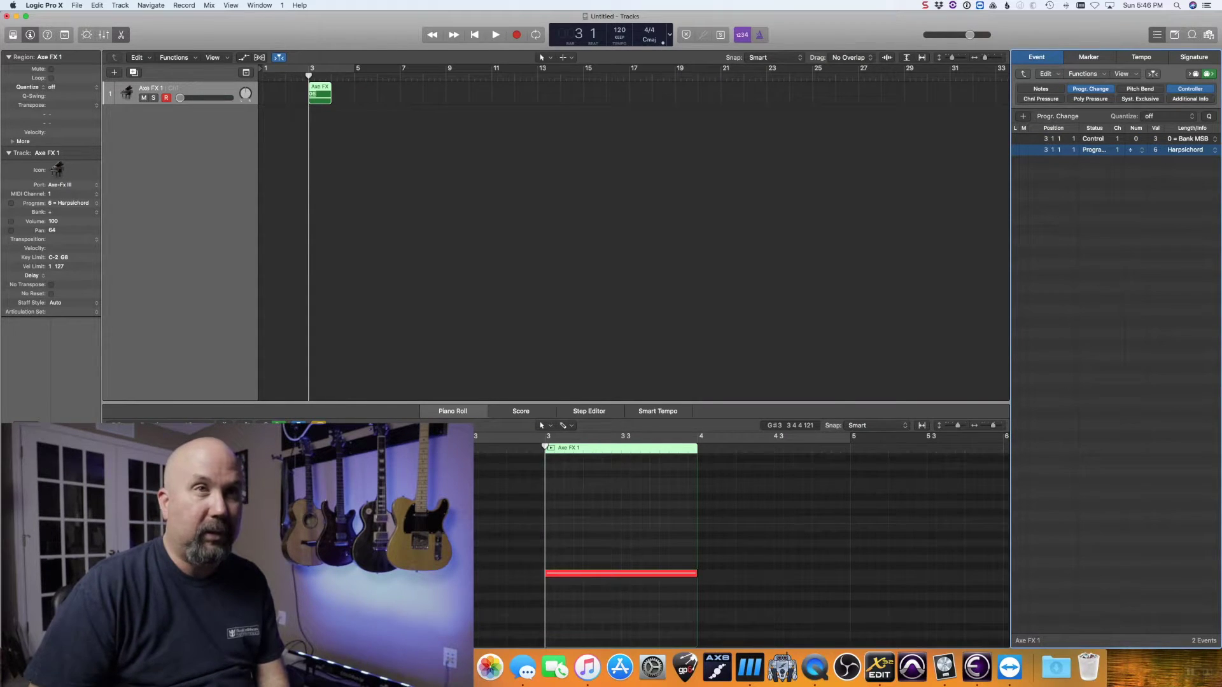
Step: Switch to Axe-Edit III to check the loaded preset, minimizing the X32-Edit window, and return to Logic Pro X
{"action": "left_click", "coordinate": [879, 668]}
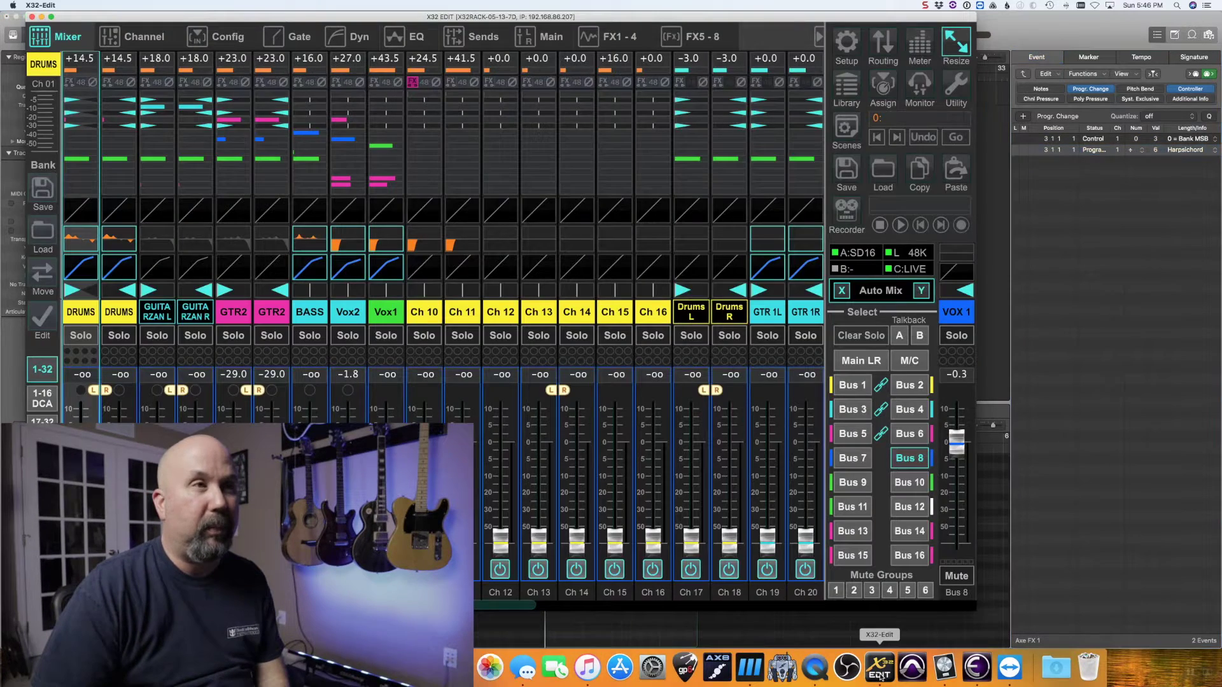
{"action": "left_click", "coordinate": [750, 667]}
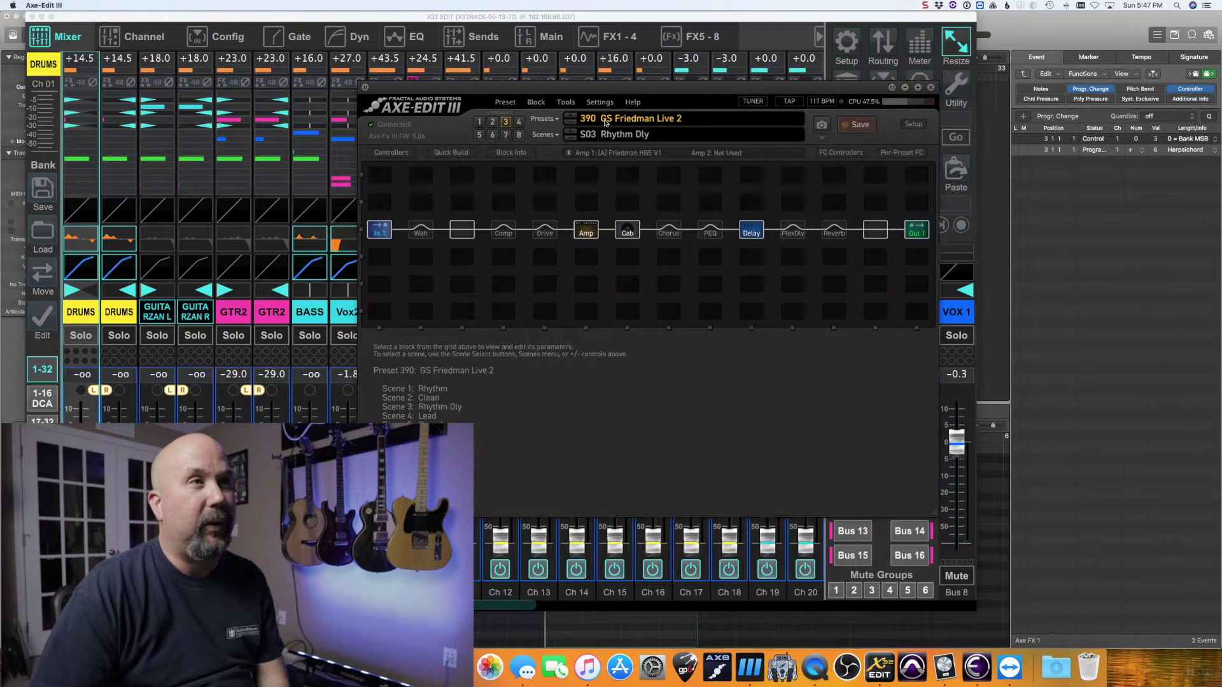
{"action": "left_click", "coordinate": [40, 15]}
{"action": "left_click_drag", "start_coordinate": [524, 93], "coordinate": [510, 112]}
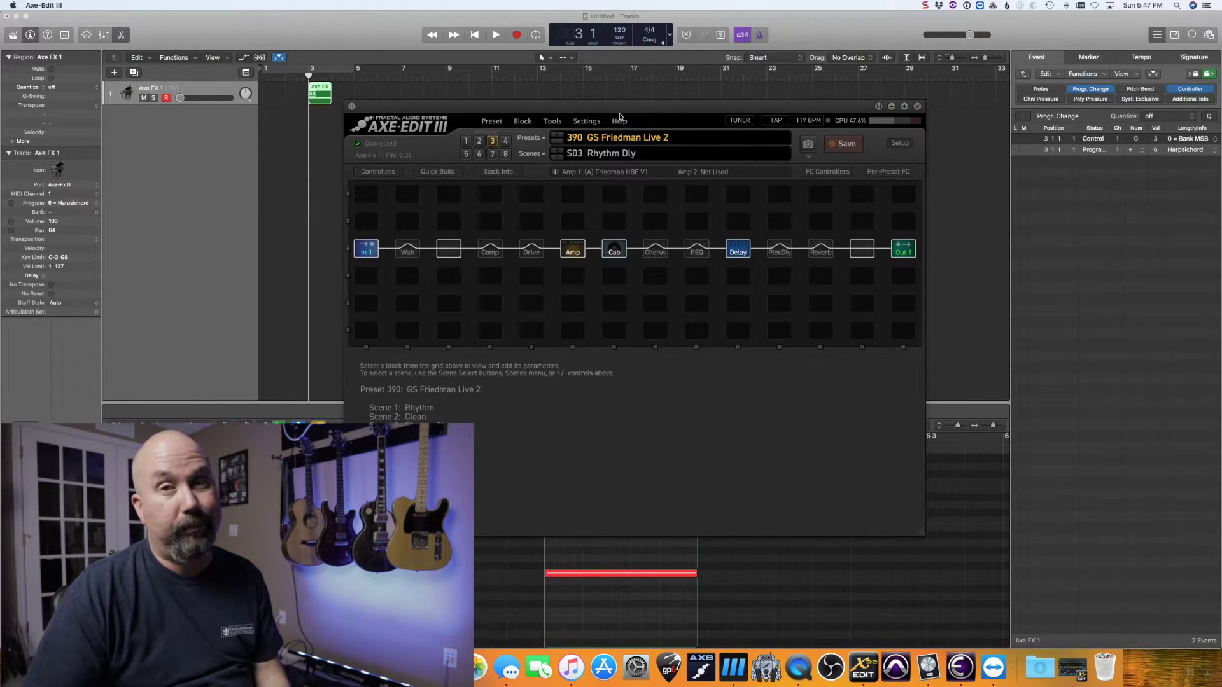
{"action": "key", "text": "super+h"}
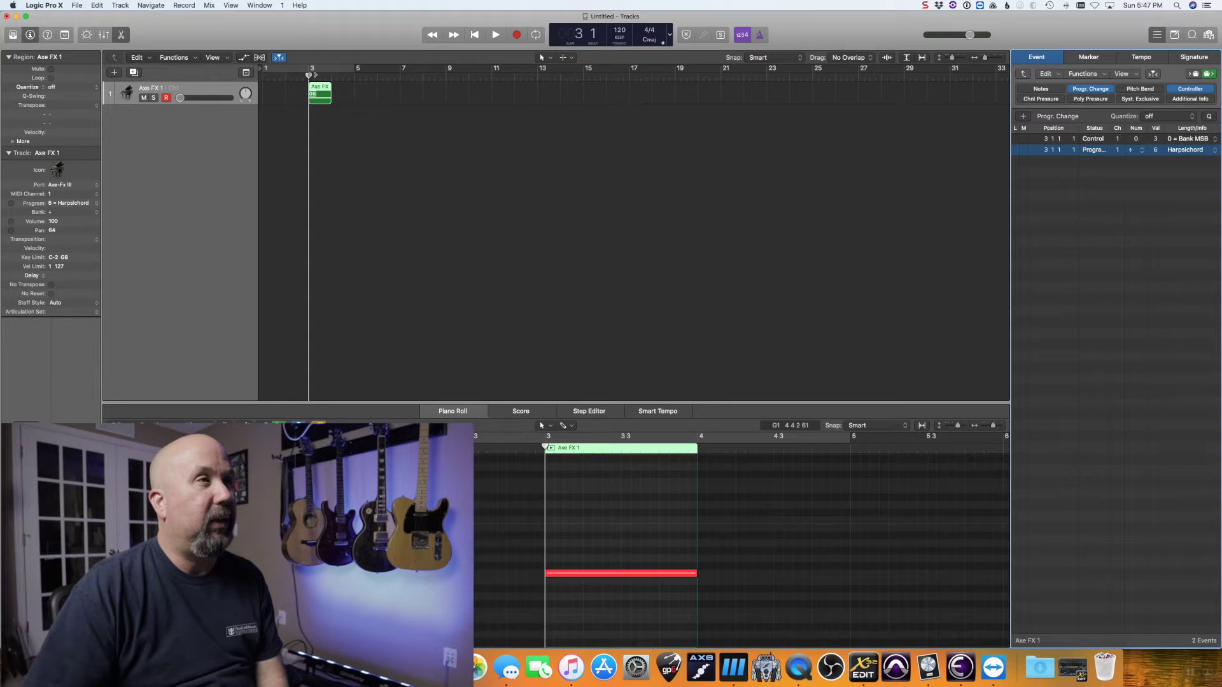
Step: Create an empty MIDI region at bar 7 and add a one-bar note at its start in the Piano Roll
{"action": "left_click_drag", "start_coordinate": [311, 75], "coordinate": [399, 70]}
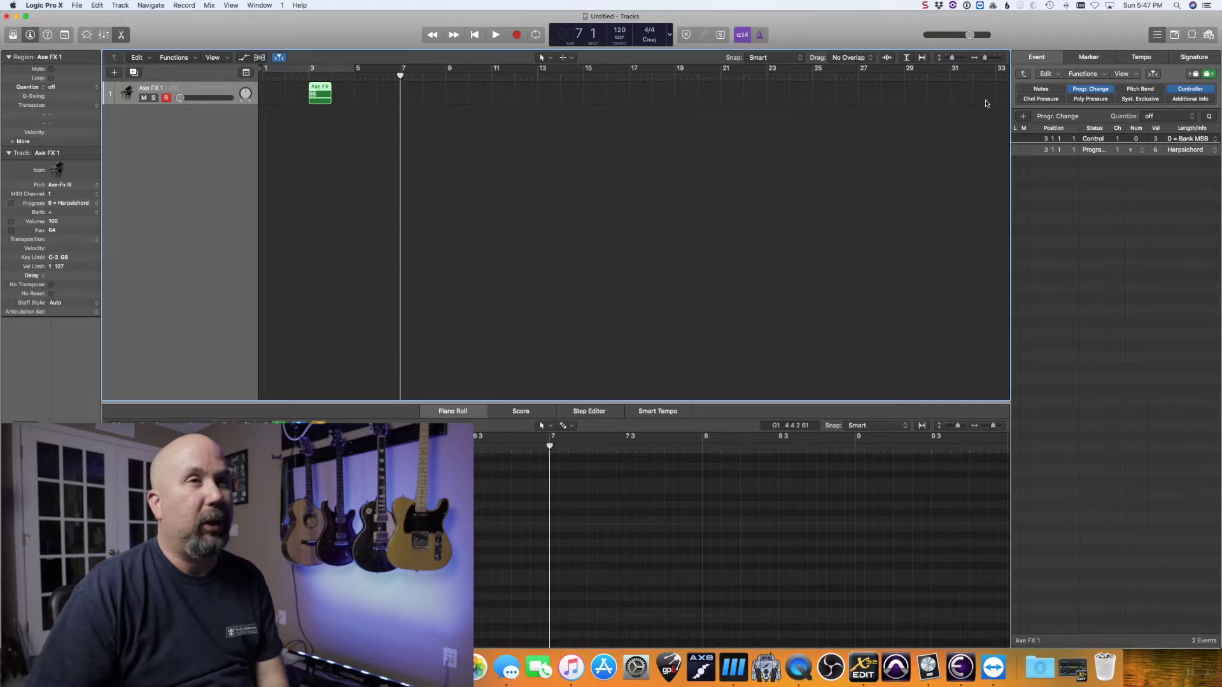
{"action": "right_click", "coordinate": [414, 94]}
{"action": "left_click", "coordinate": [428, 96]}
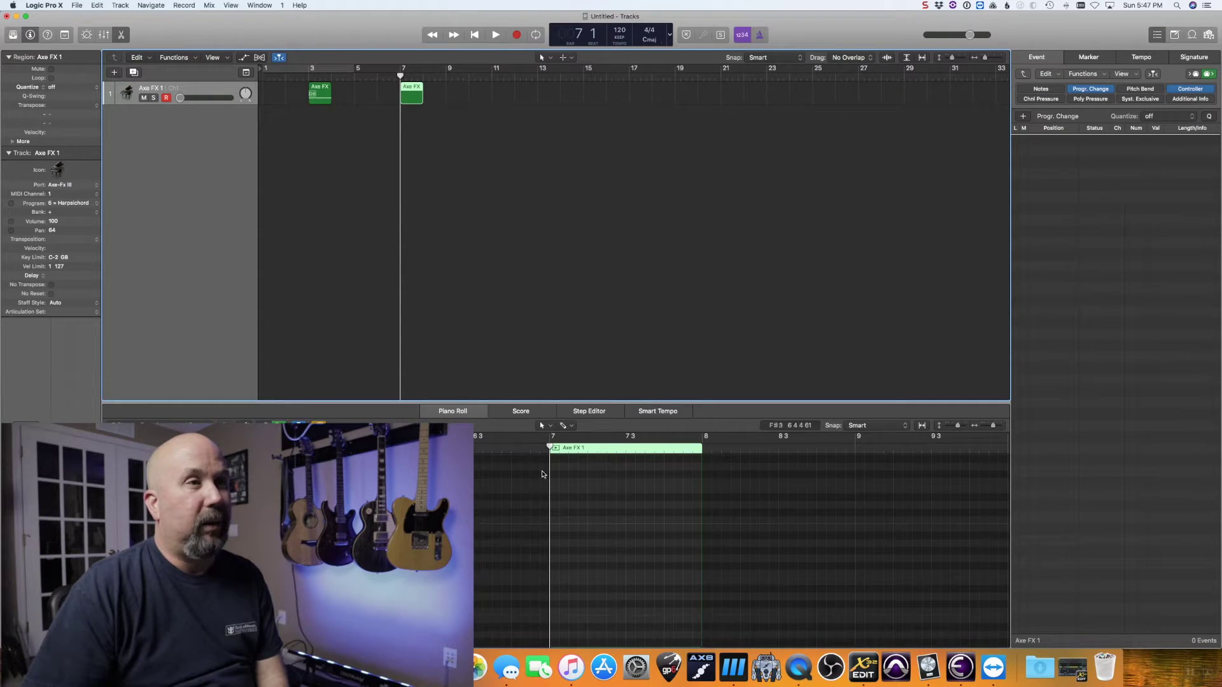
{"action": "left_click", "coordinate": [551, 564]}
{"action": "mouse_move", "coordinate": [580, 560]}
{"action": "left_mouse_down"}
{"action": "mouse_move", "coordinate": [742, 561]}
{"action": "mouse_move", "coordinate": [653, 562]}
{"action": "mouse_move", "coordinate": [699, 563]}
{"action": "left_mouse_up"}
Step: Add a Controller event at position 7 1 1 1 with number 34 and value 0
{"action": "left_click", "coordinate": [1041, 199]}
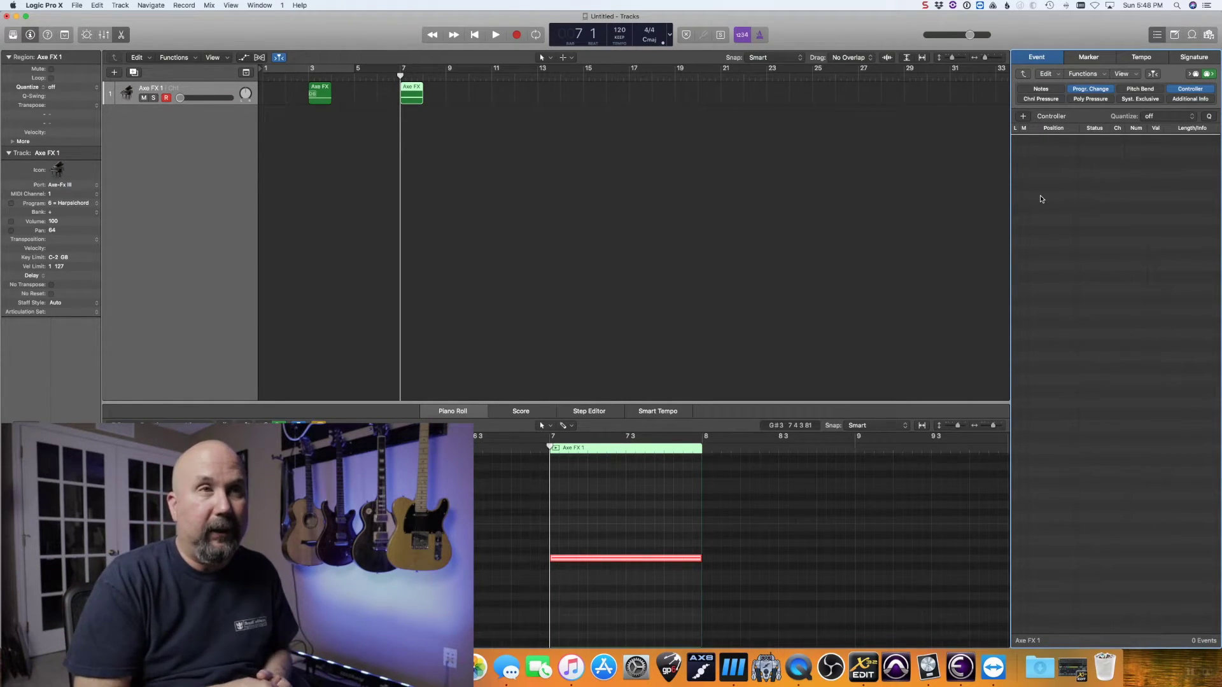
{"action": "left_click", "coordinate": [1024, 117]}
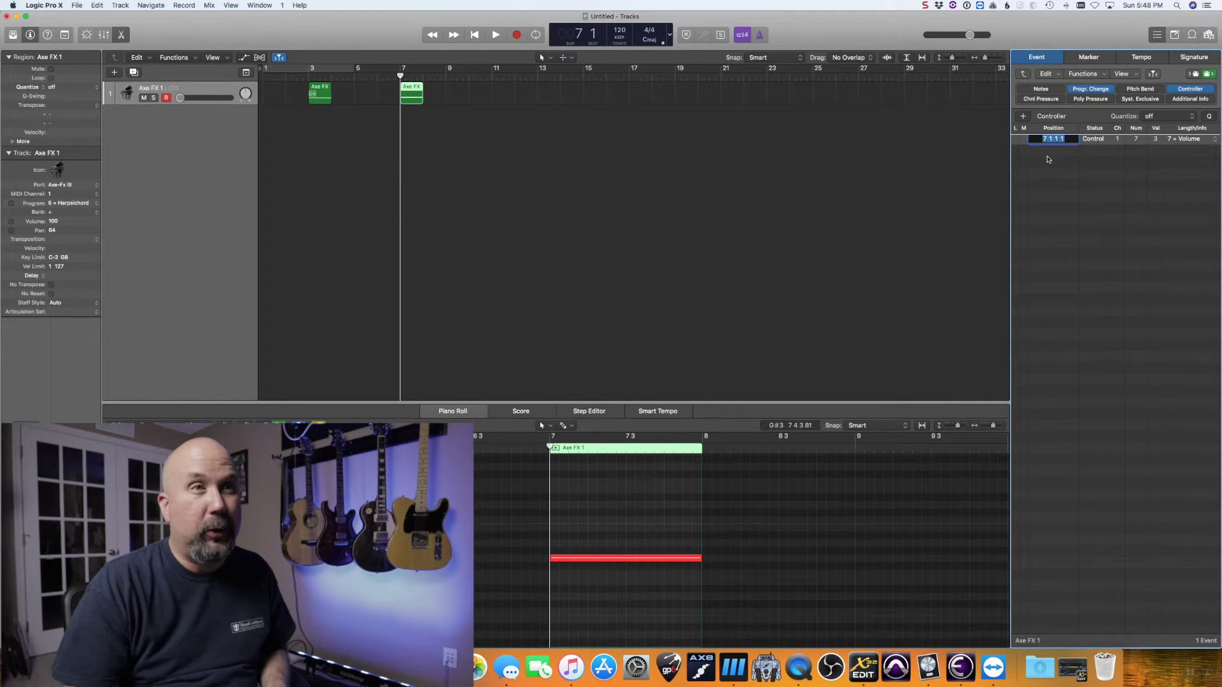
{"action": "double_click", "coordinate": [1137, 139]}
{"action": "type", "text": "34"}
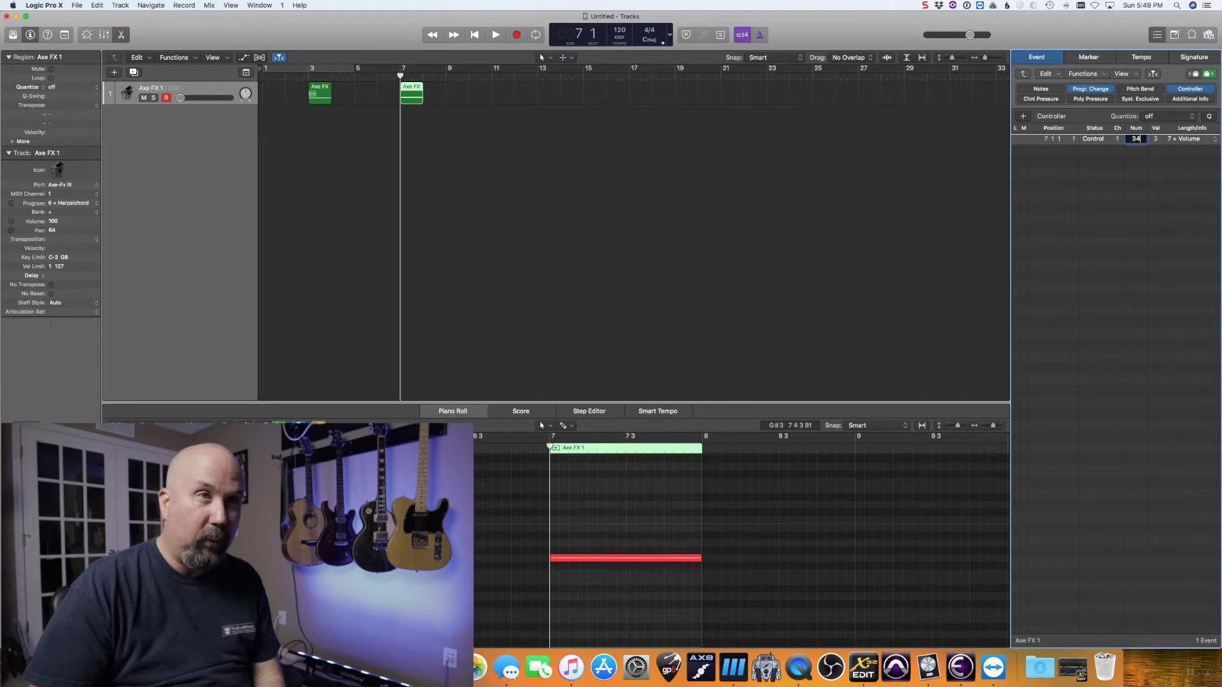
{"action": "key", "text": "Return"}
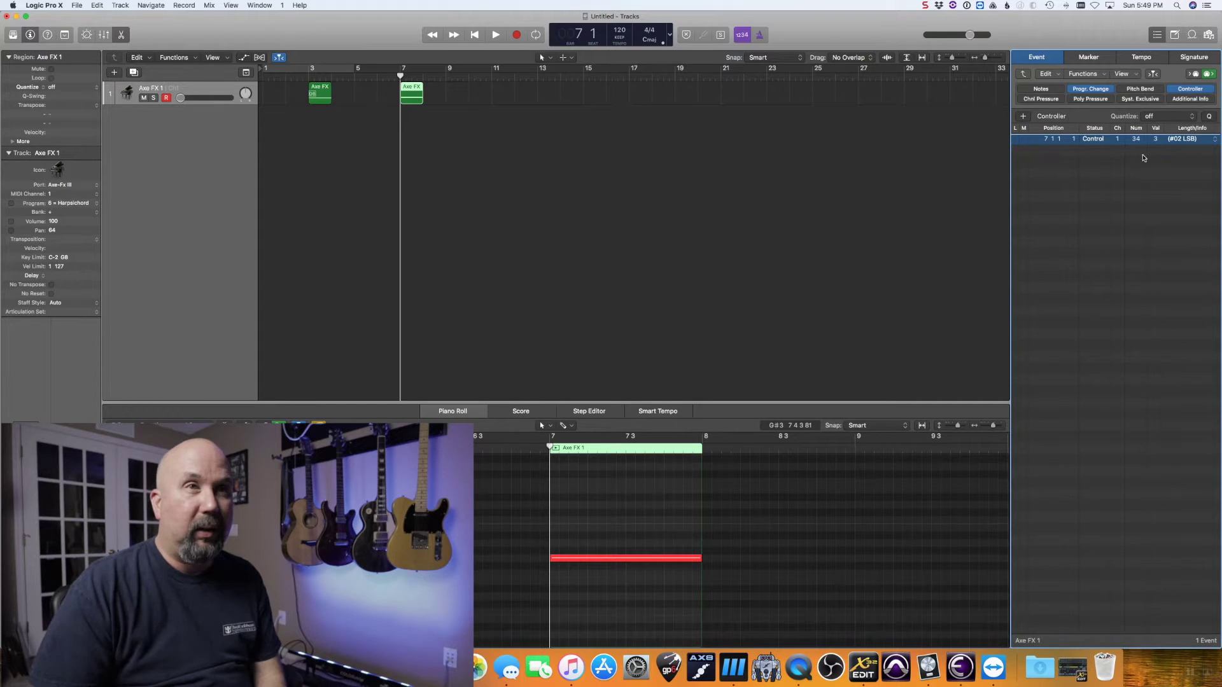
{"action": "double_click", "coordinate": [1156, 139]}
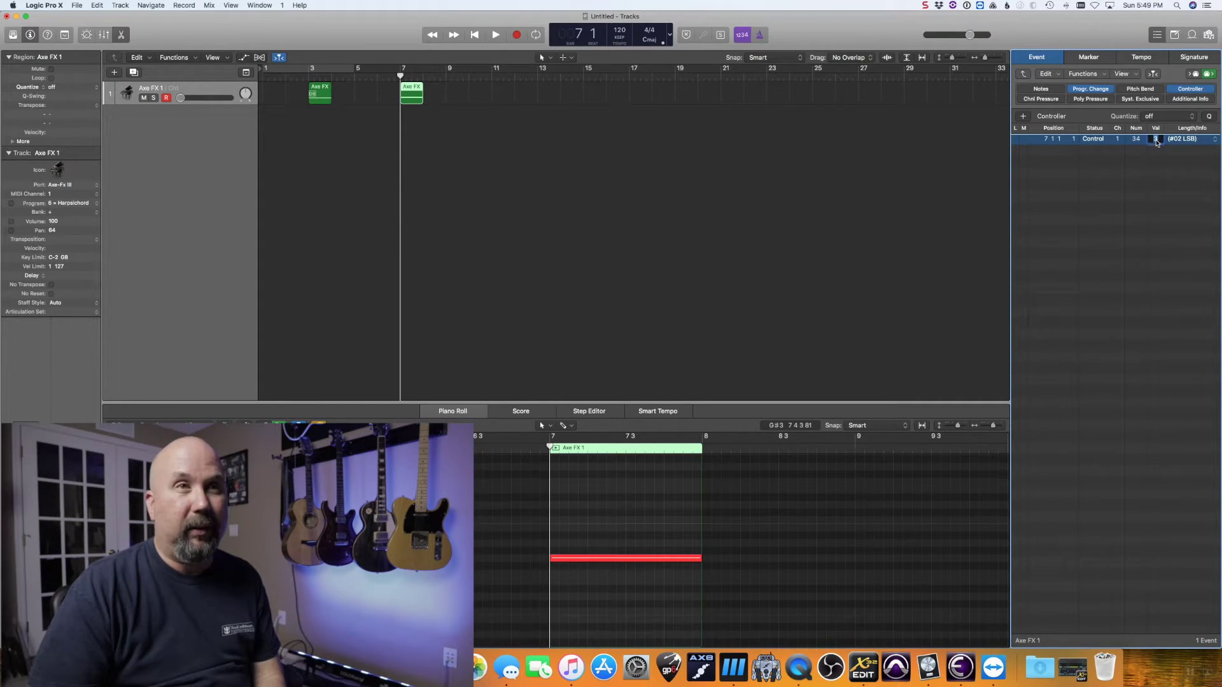
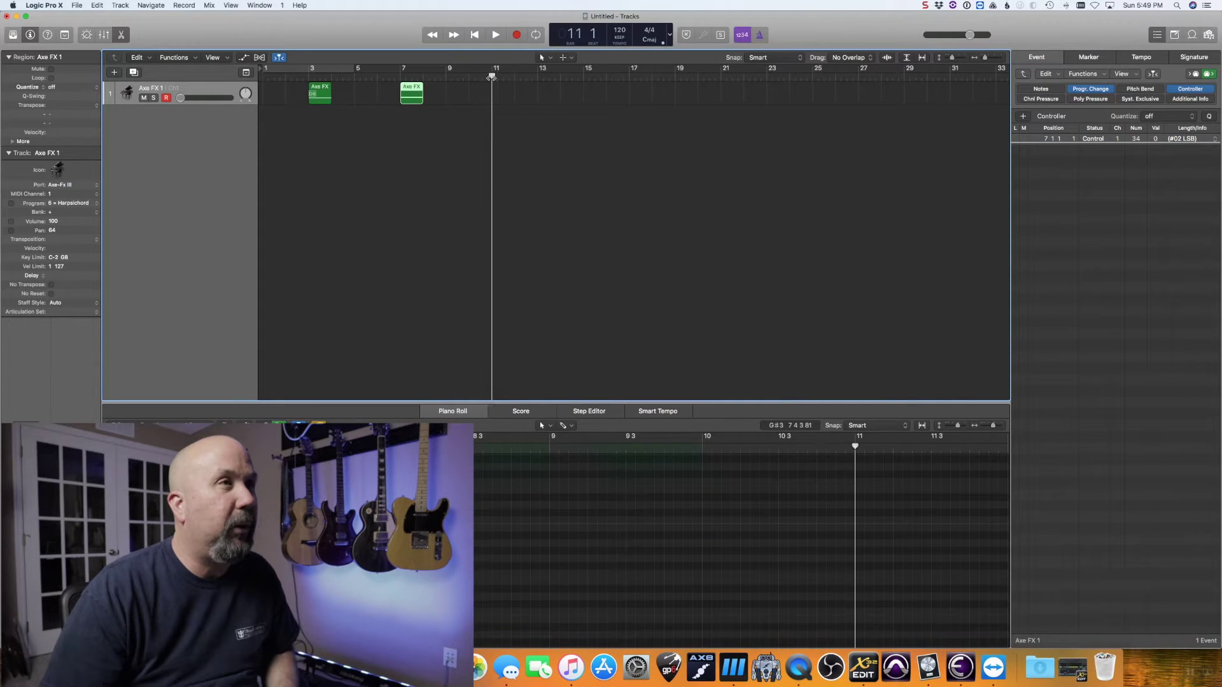
Step: Create an empty MIDI region on the Axe FX 1 track and place it so it starts at bar 11
{"action": "right_click", "coordinate": [492, 89]}
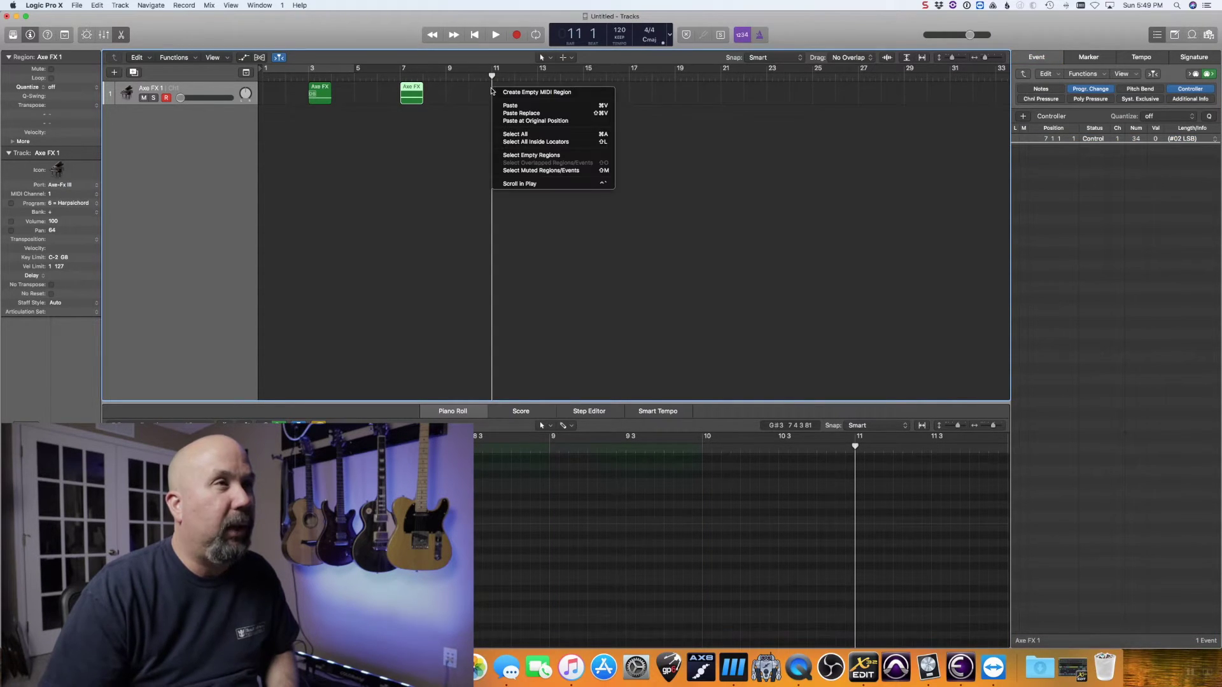
{"action": "left_click", "coordinate": [515, 96]}
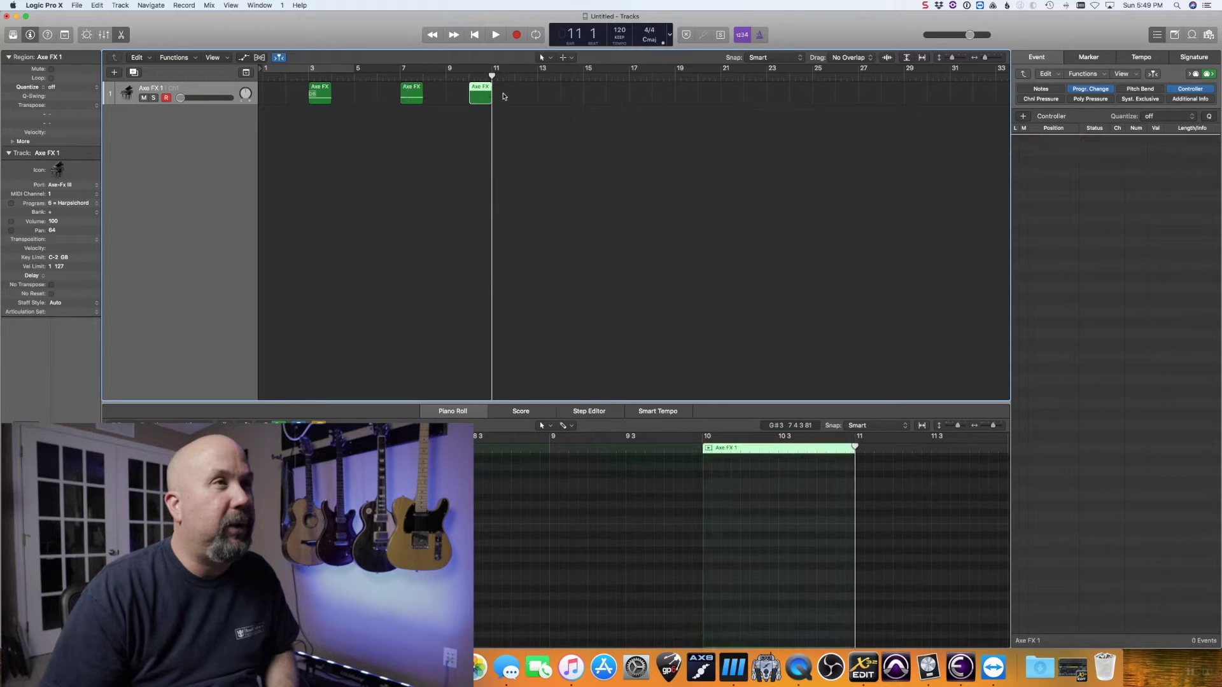
{"action": "left_click_drag", "start_coordinate": [480, 88], "coordinate": [502, 86]}
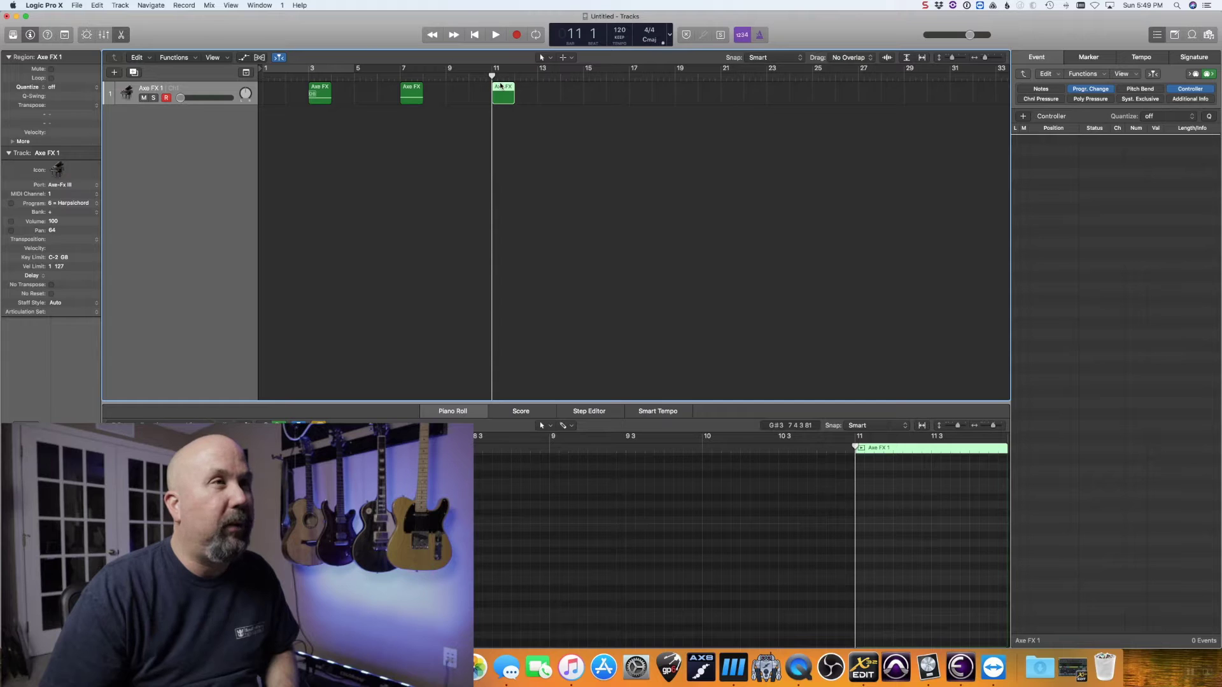
Step: Add a Controller event at position 11 1 1 1 with number 34 and value 1
{"action": "left_click", "coordinate": [1025, 117]}
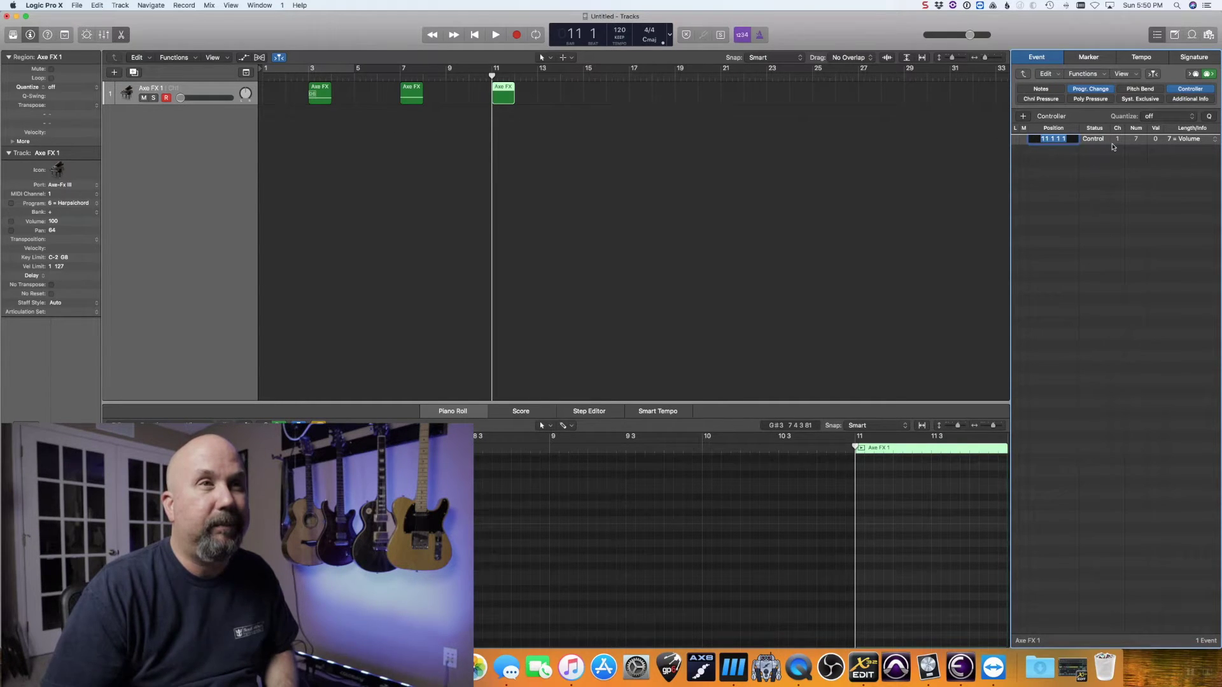
{"action": "double_click", "coordinate": [1136, 139]}
{"action": "type", "text": "34"}
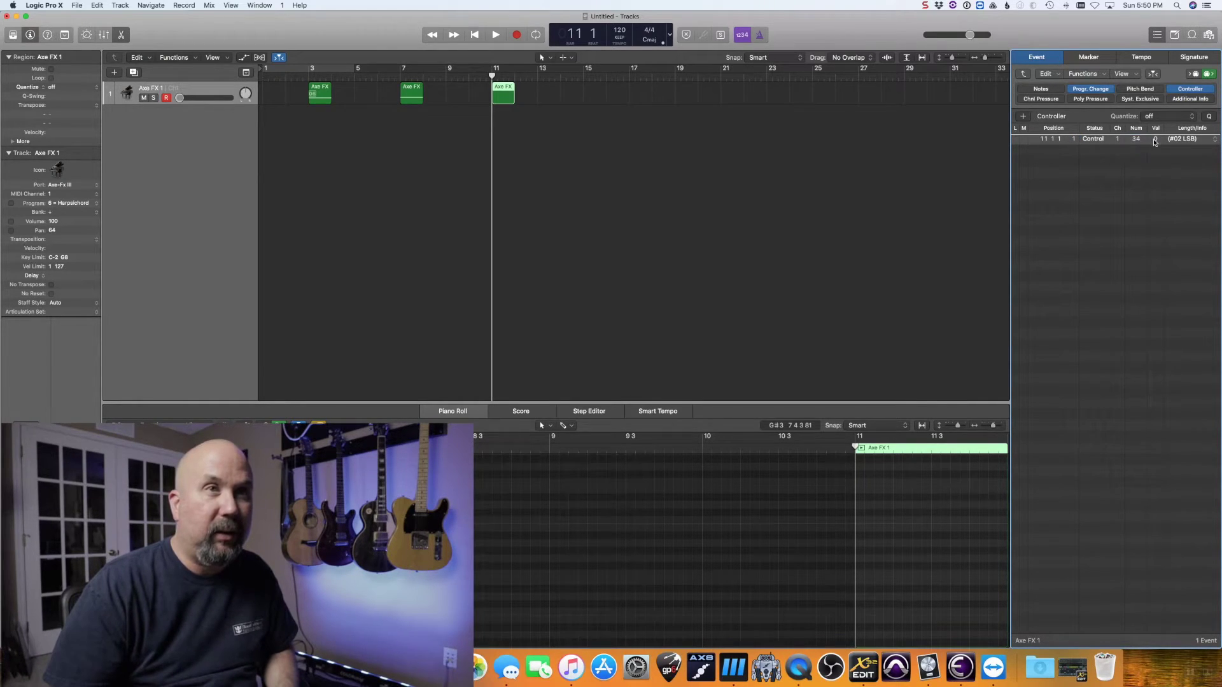
{"action": "key", "text": "Return"}
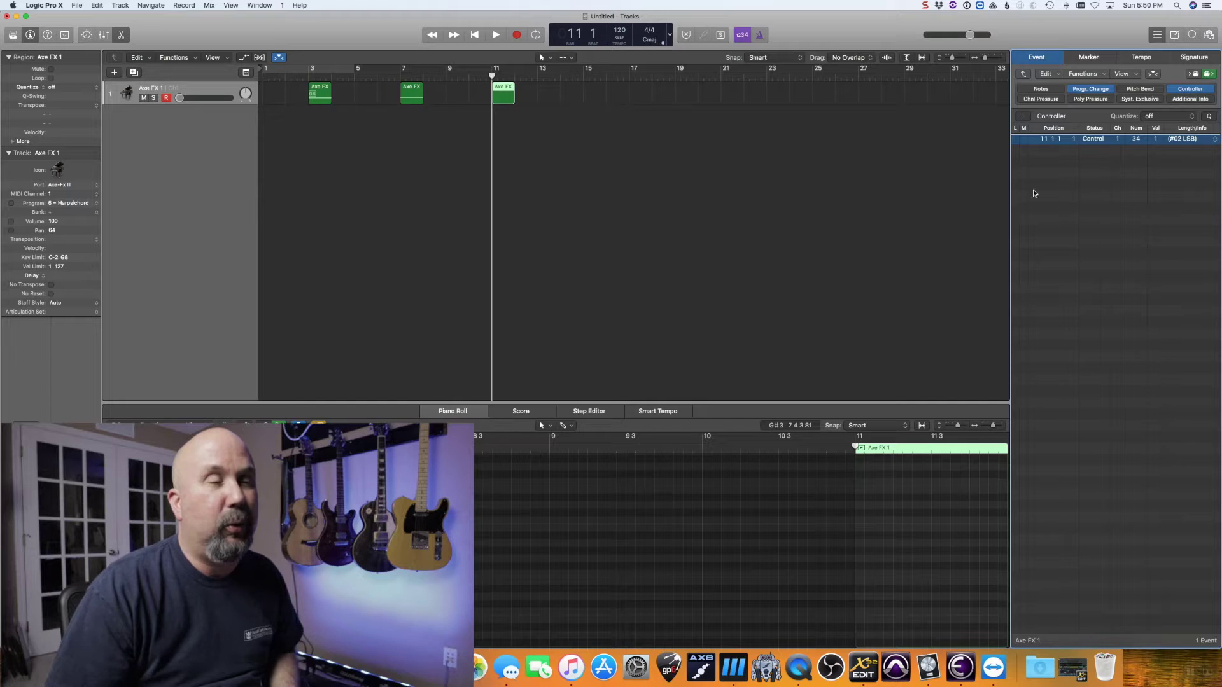
Step: Move the playhead to bar 15 and create an empty MIDI region there
{"action": "left_click", "coordinate": [594, 94]}
{"action": "left_click", "coordinate": [587, 78]}
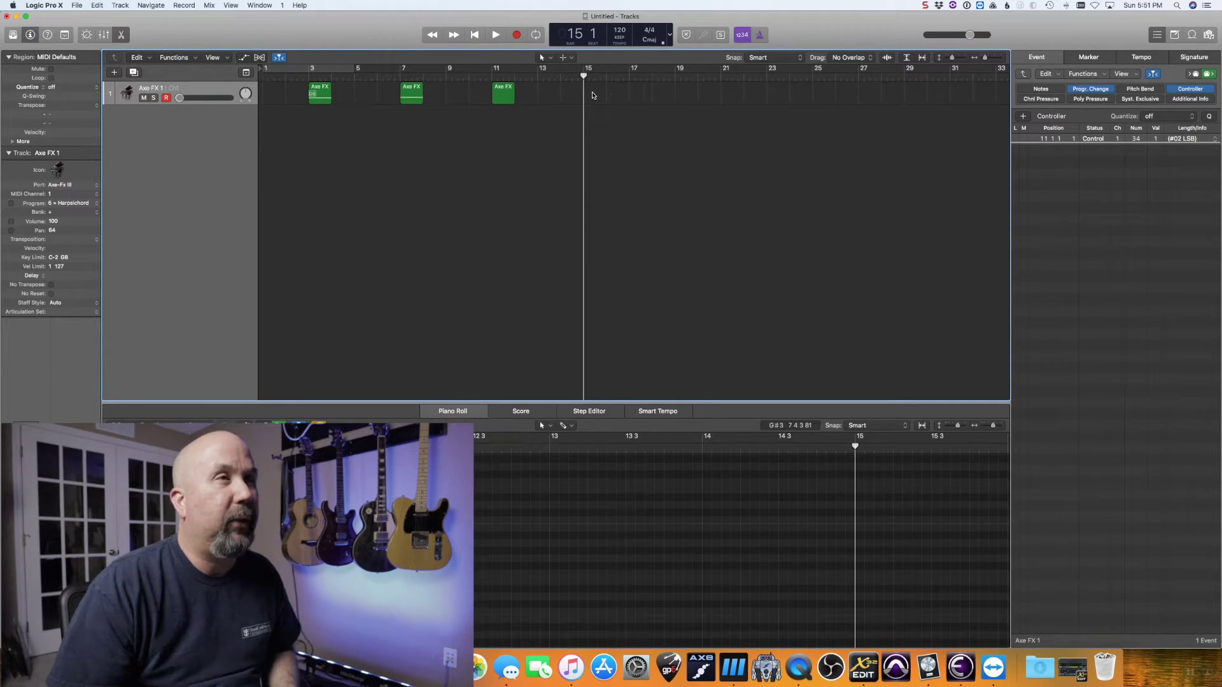
{"action": "right_click", "coordinate": [594, 94]}
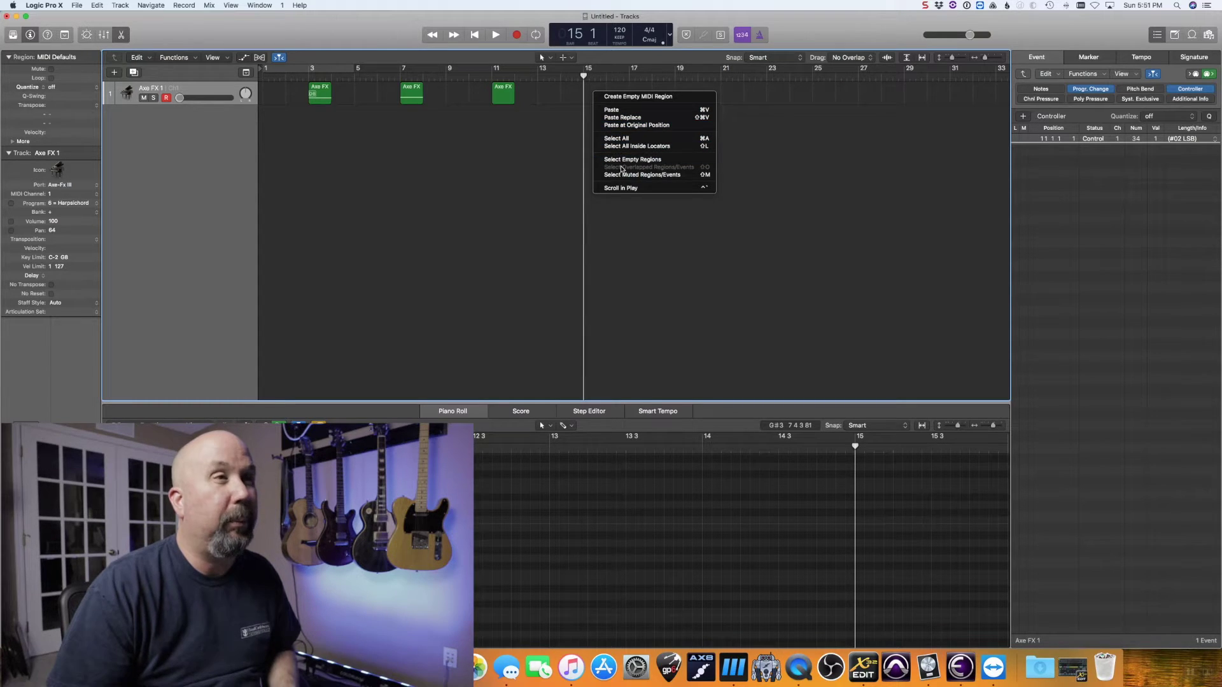
{"action": "left_click", "coordinate": [621, 96]}
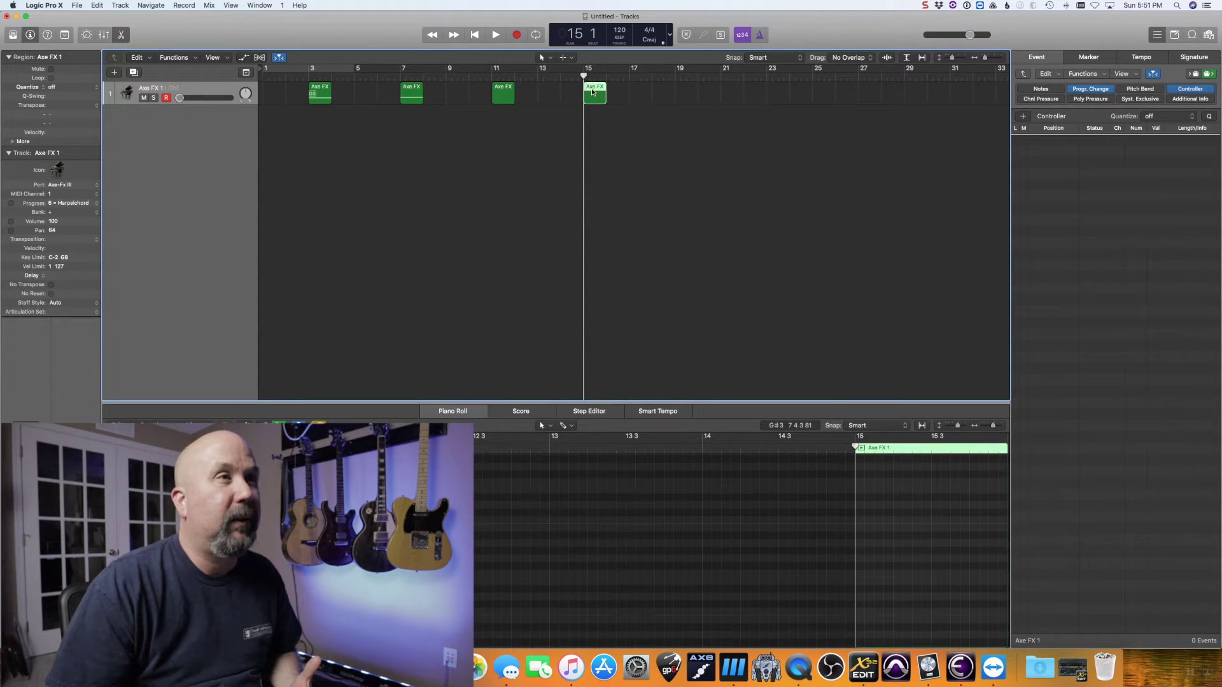
Step: Add a Controller event at position 15 1 1 1 with number 34 and value 2
{"action": "left_click", "coordinate": [1023, 116]}
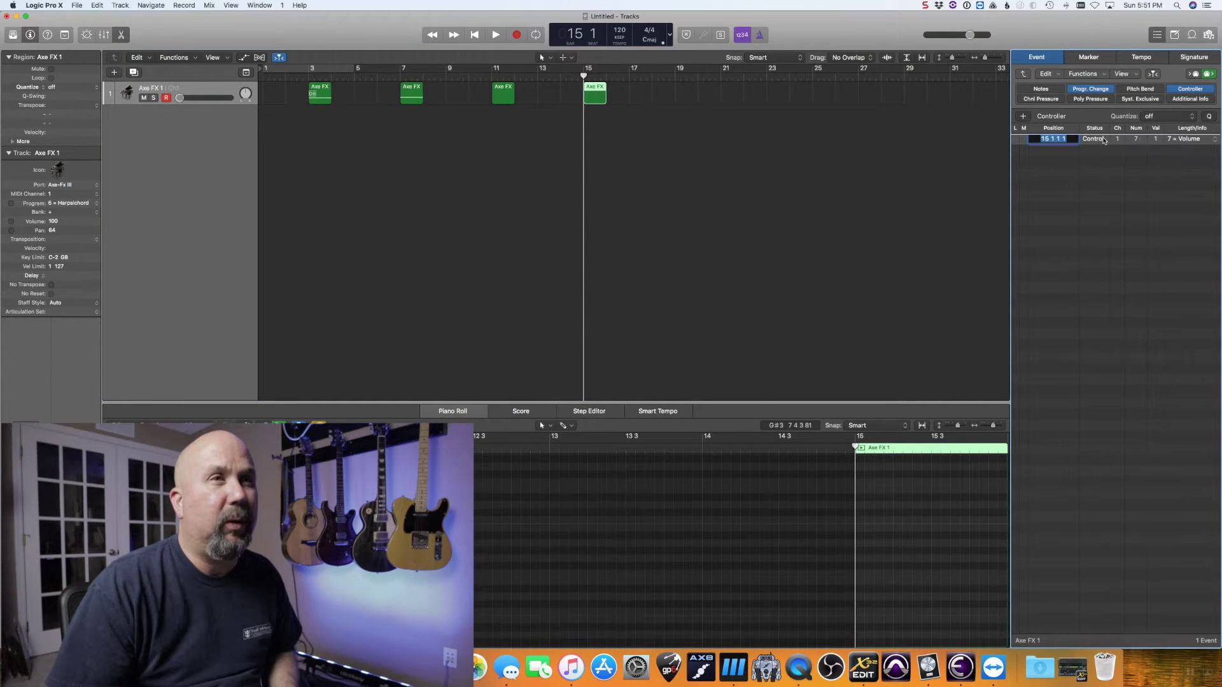
{"action": "double_click", "coordinate": [1136, 138]}
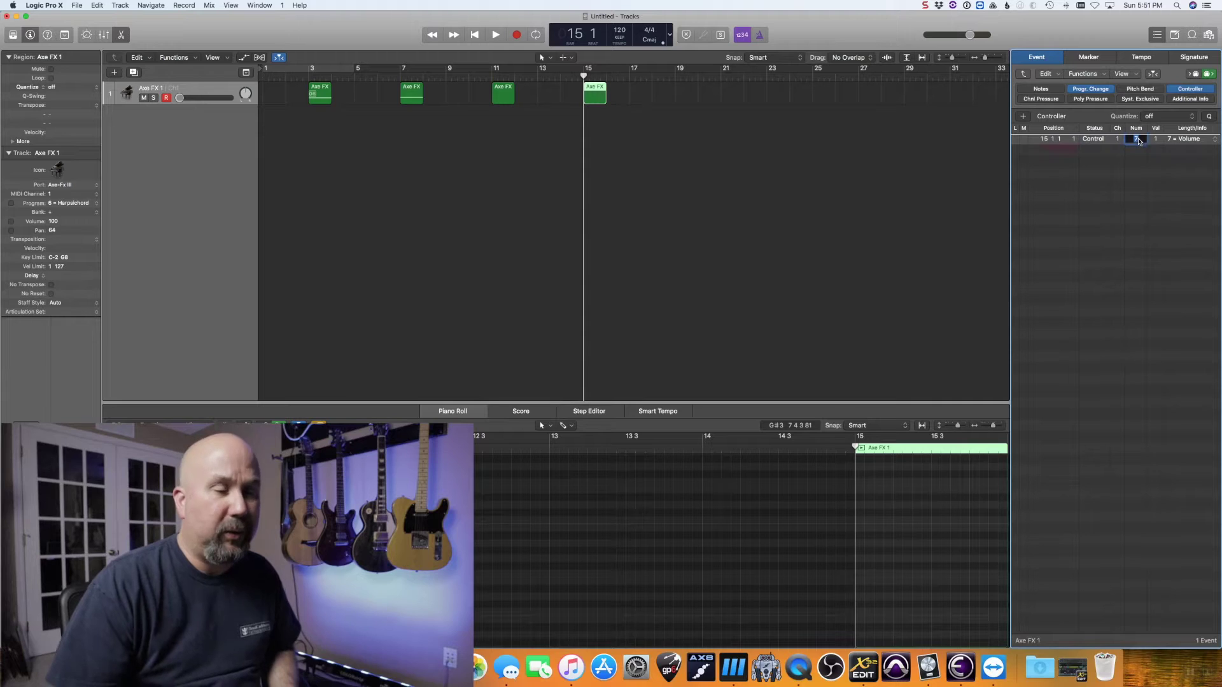
{"action": "type", "text": "34"}
{"action": "key", "text": "Return"}
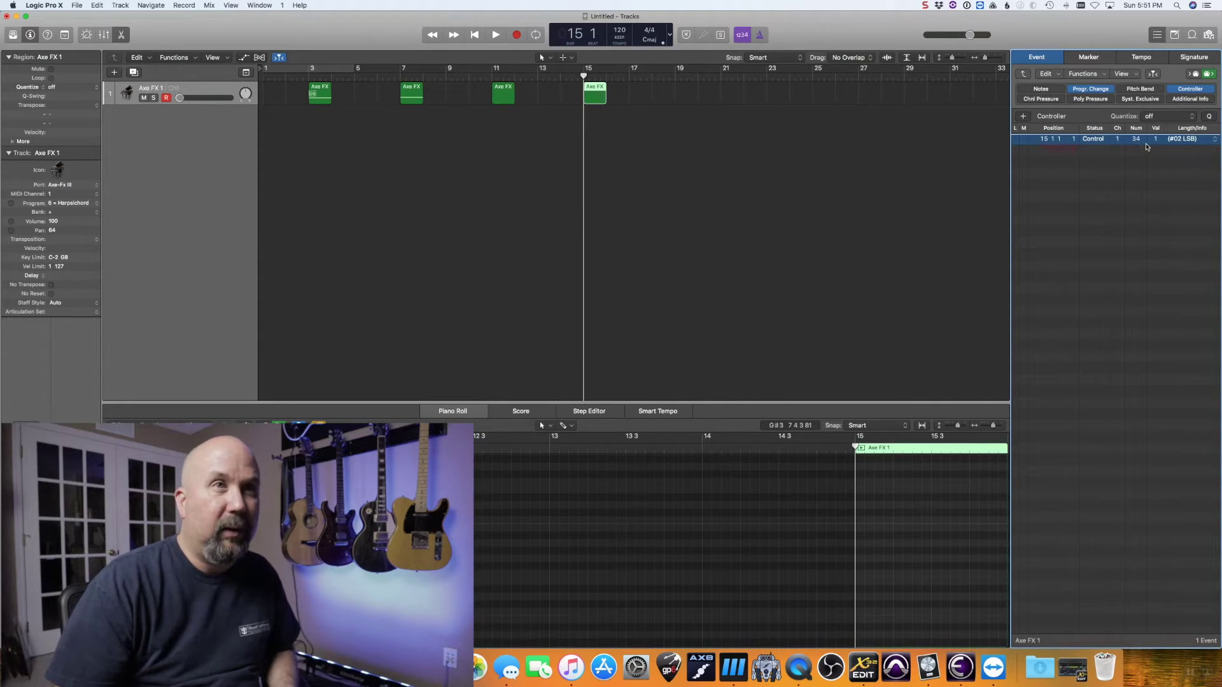
{"action": "type", "text": "3"}
{"action": "key", "text": "Return"}
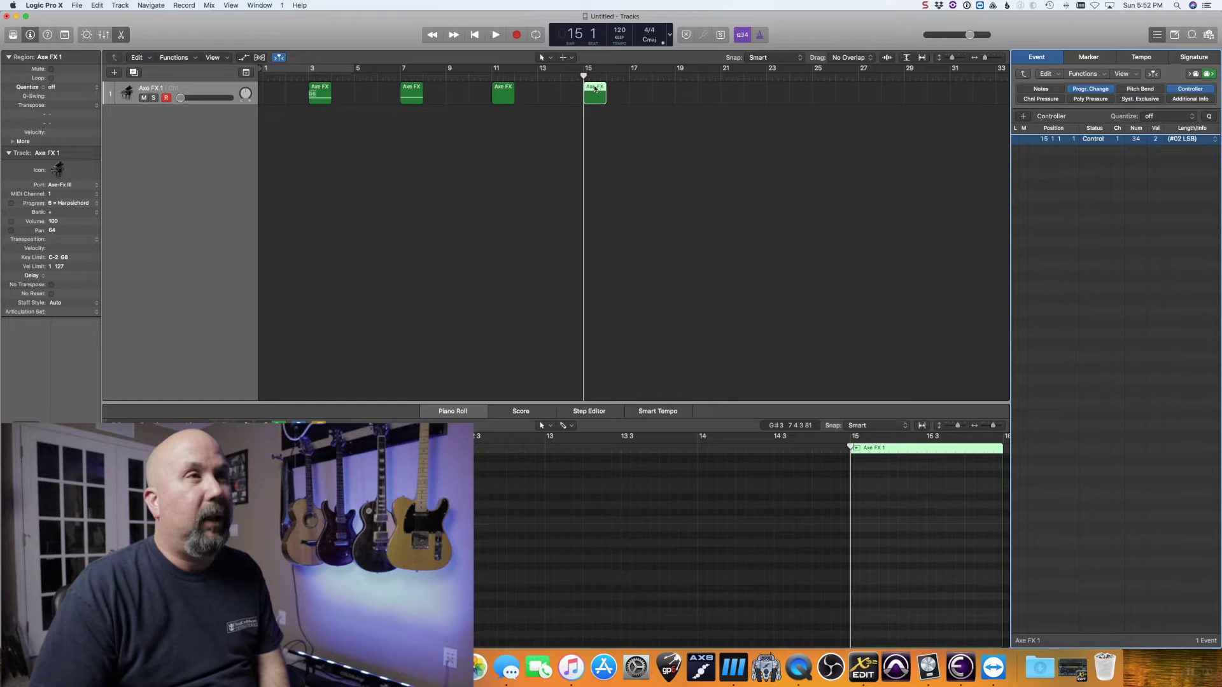
Step: In the first region at bar 3, add a Controller event at position 3 1 1 1 with number 34 and value 0
{"action": "left_click", "coordinate": [320, 90]}
{"action": "left_click", "coordinate": [310, 77]}
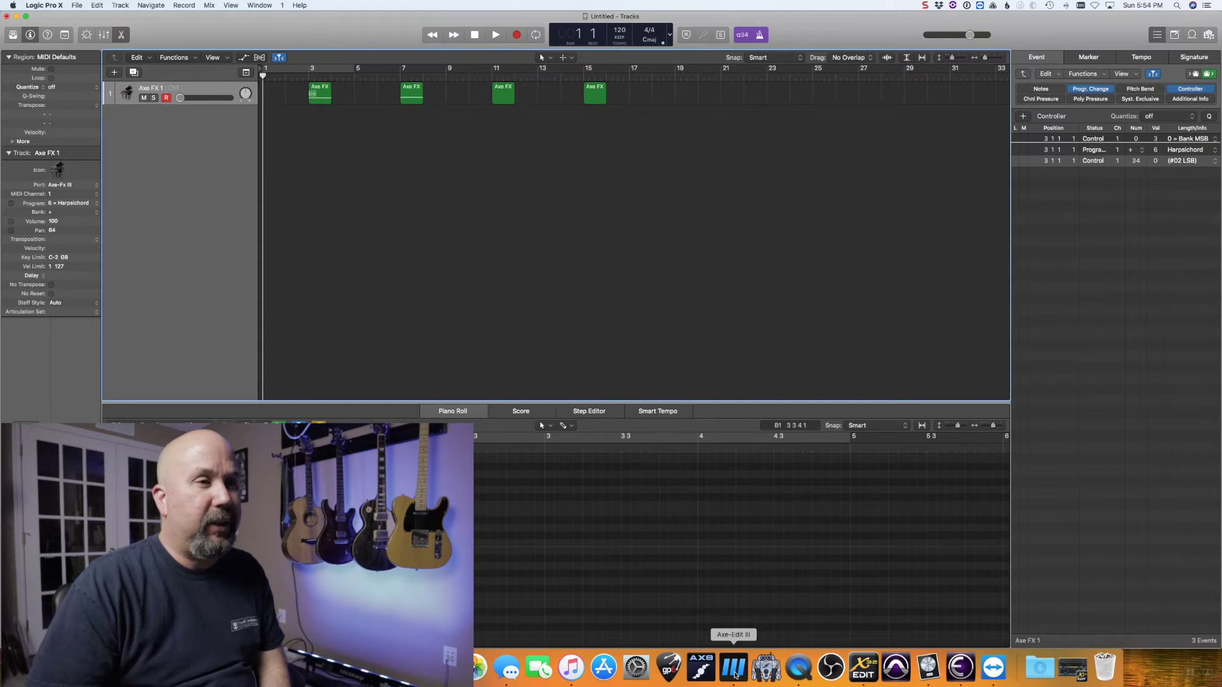
Step: Switch to Axe-Edit III, load preset 315 Spandex & Hairspray, and reposition the editor window below the MIDI regions
{"action": "left_click", "coordinate": [735, 676]}
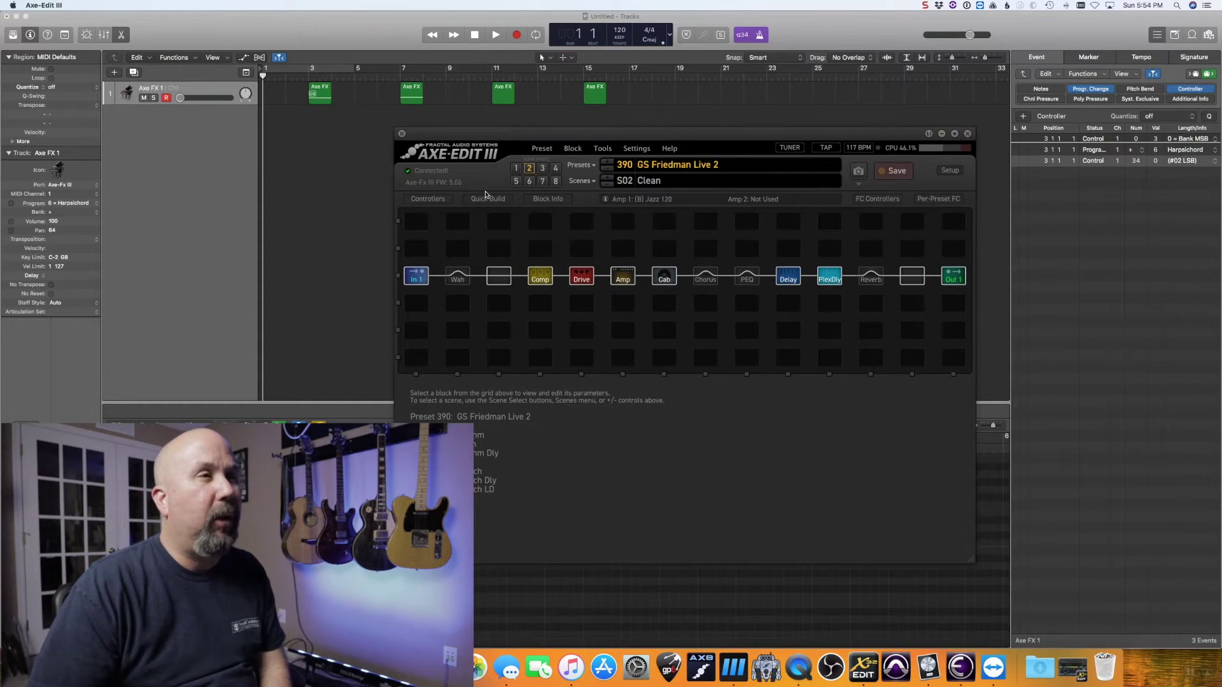
{"action": "left_click", "coordinate": [579, 166]}
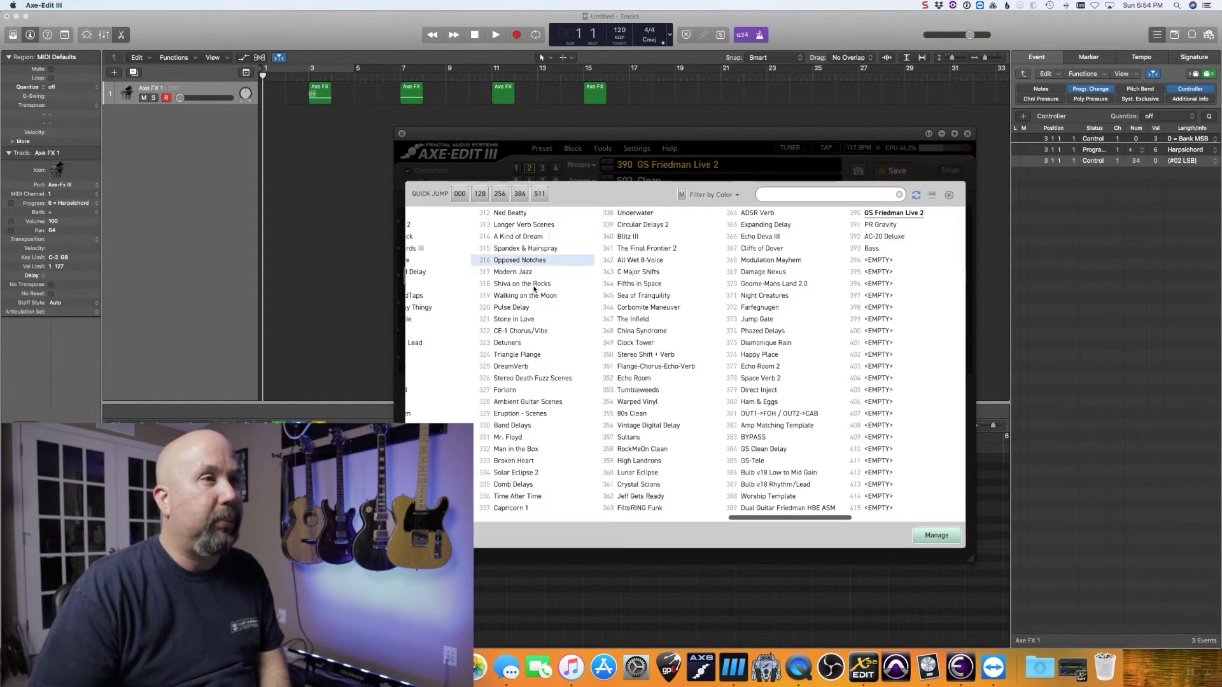
{"action": "left_click", "coordinate": [517, 249]}
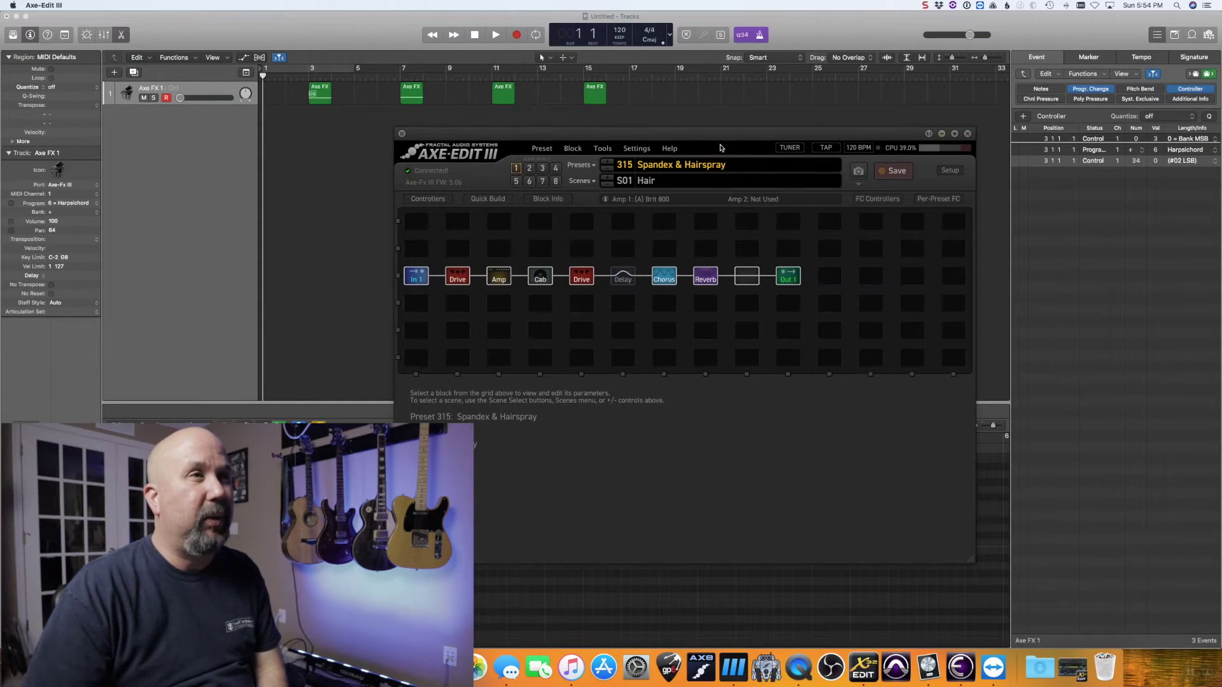
{"action": "left_click_drag", "start_coordinate": [733, 140], "coordinate": [756, 158]}
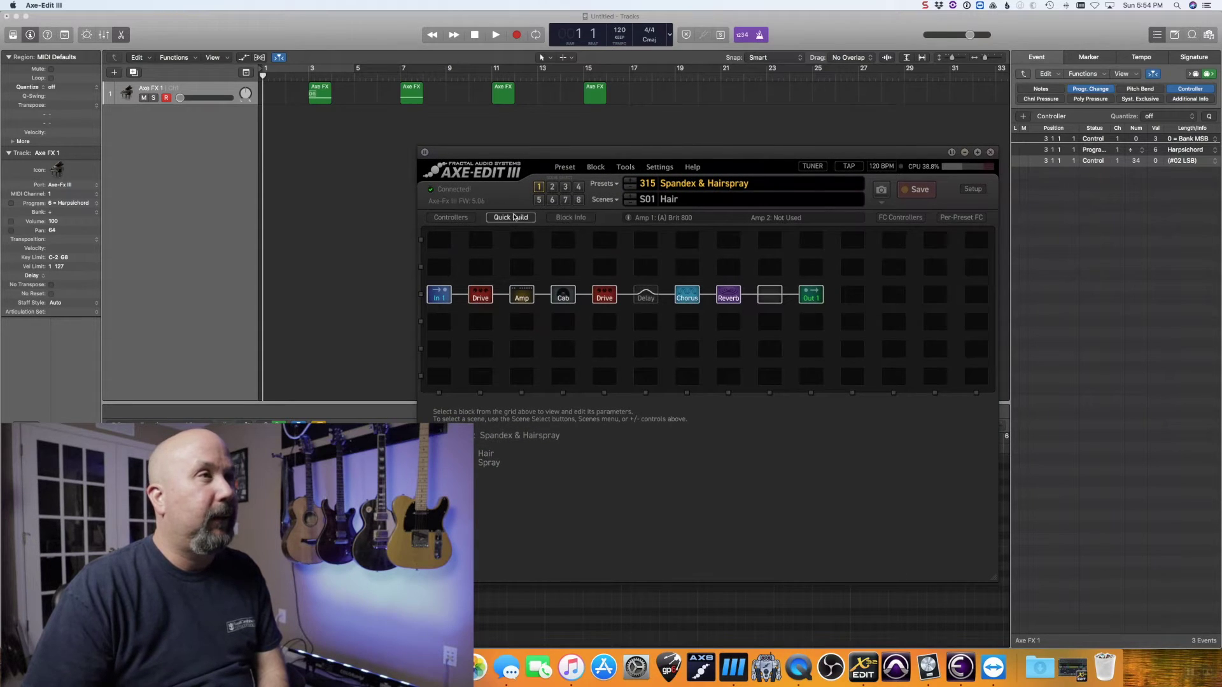
Step: Switch to Logic Pro X and play the project from bar 1, watching the preset and scene changes in Axe-Edit III
{"action": "left_click", "coordinate": [378, 25]}
{"action": "key", "text": "space"}
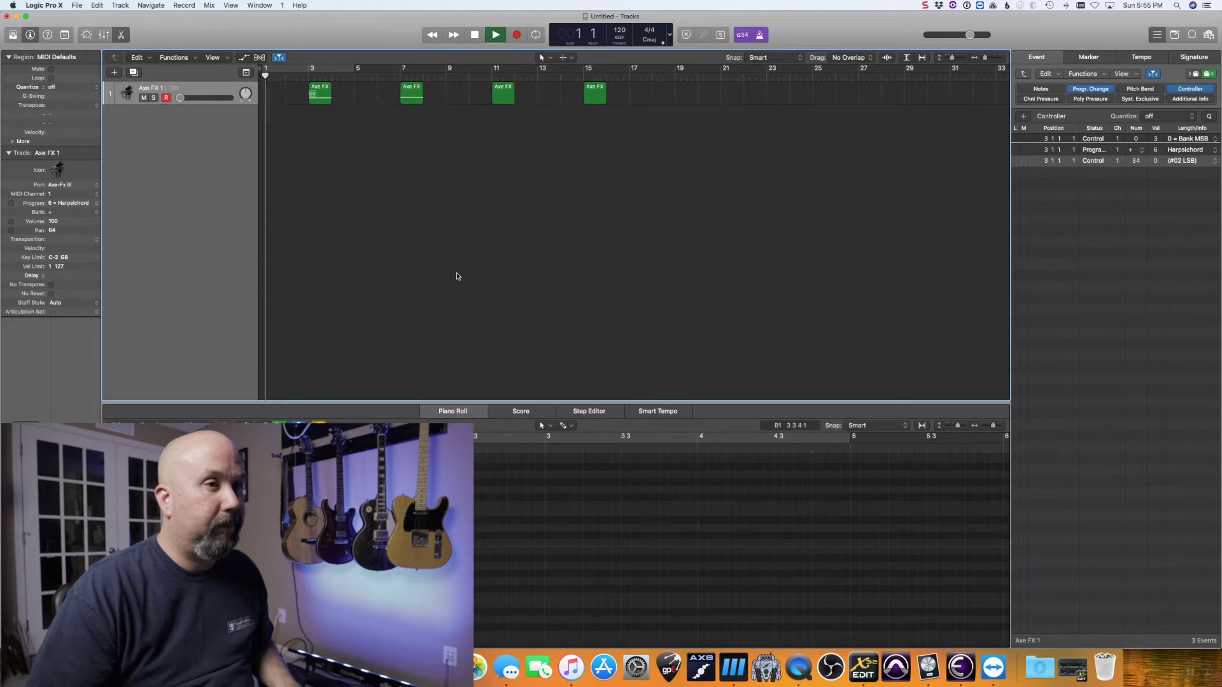
{"action": "left_click", "coordinate": [733, 669]}
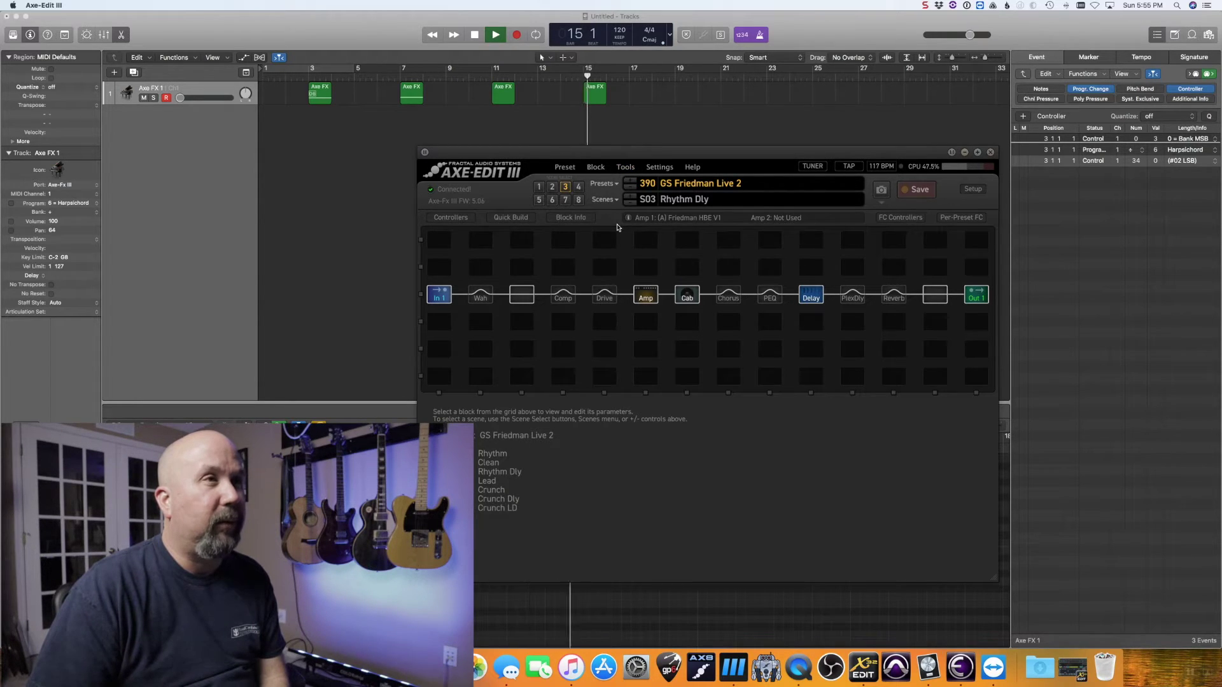
{"action": "left_click", "coordinate": [639, 124]}
{"action": "key", "text": "space"}
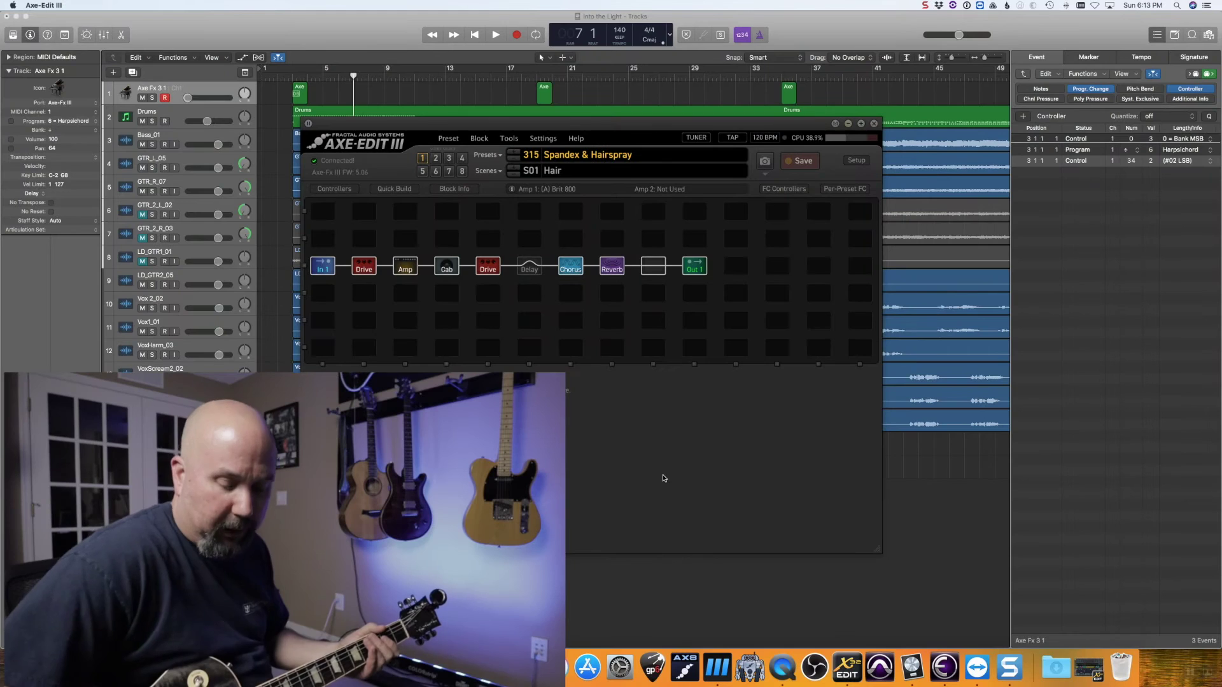
Step: Move the Axe-Edit III window below the drum track, play the Into the Light project from the beginning while monitoring its scene changes, and hide the editor
{"action": "mouse_move", "coordinate": [604, 124]}
{"action": "left_mouse_down"}
{"action": "mouse_move", "coordinate": [592, 136]}
{"action": "mouse_move", "coordinate": [603, 121]}
{"action": "mouse_move", "coordinate": [592, 121]}
{"action": "left_mouse_up"}
{"action": "left_click_drag", "start_coordinate": [412, 119], "coordinate": [415, 140]}
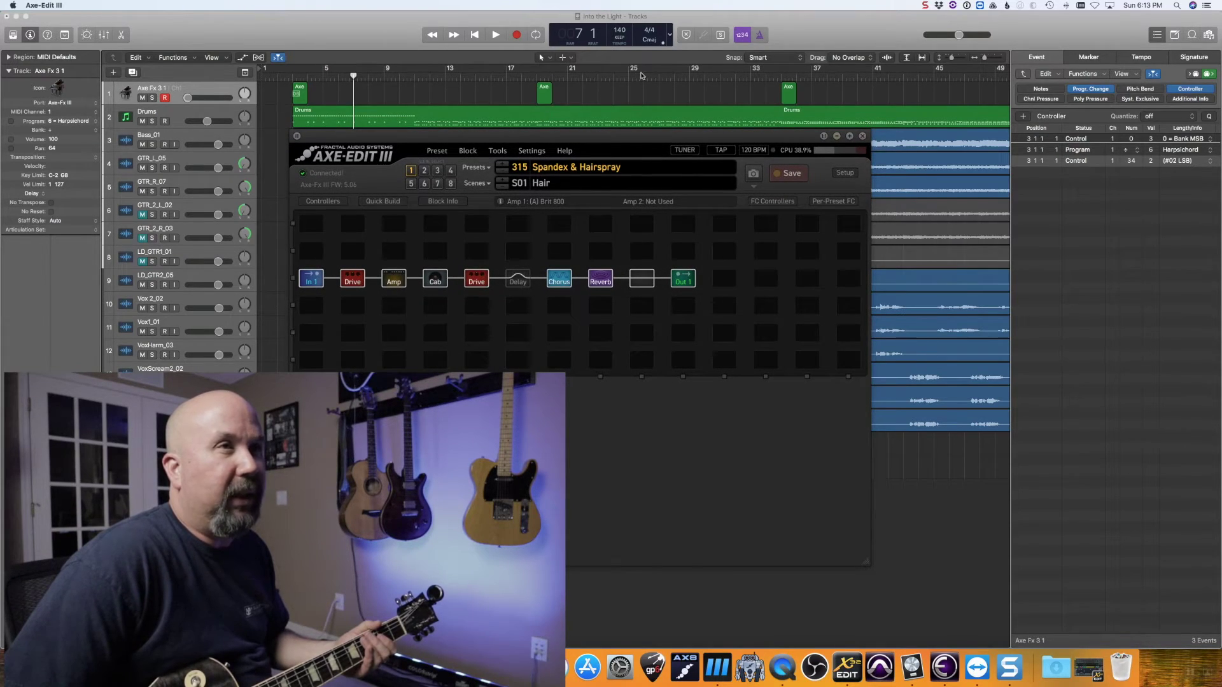
{"action": "left_click", "coordinate": [760, 36]}
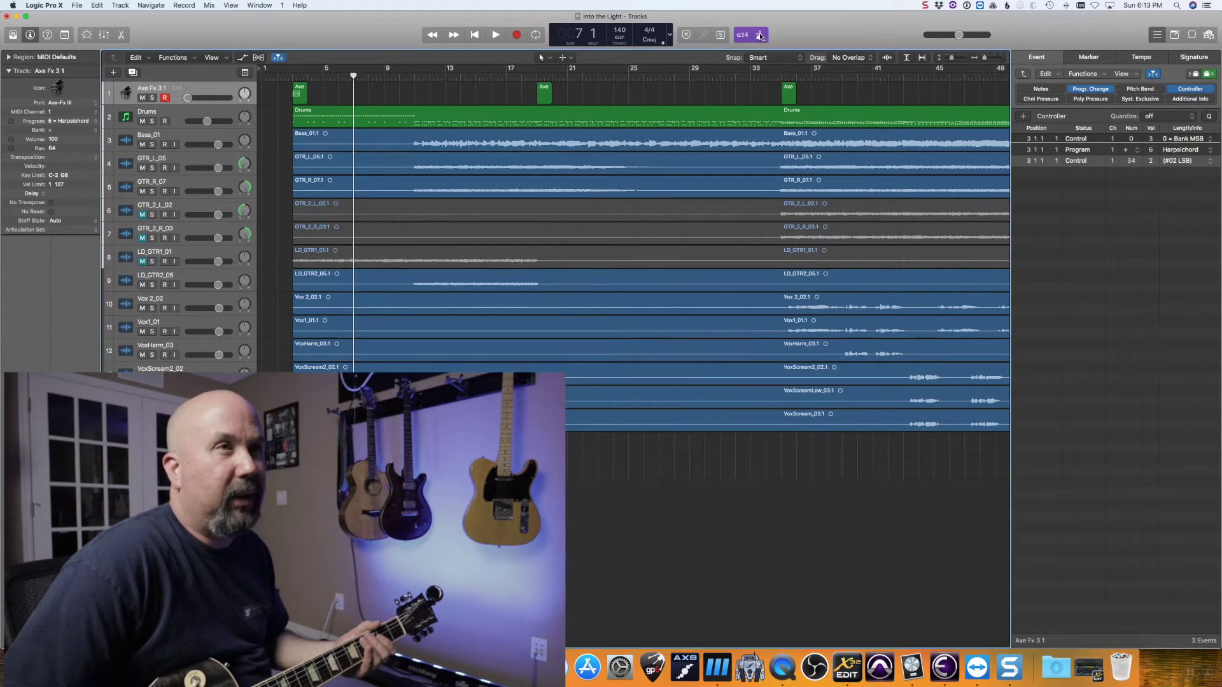
{"action": "key", "text": "Return"}
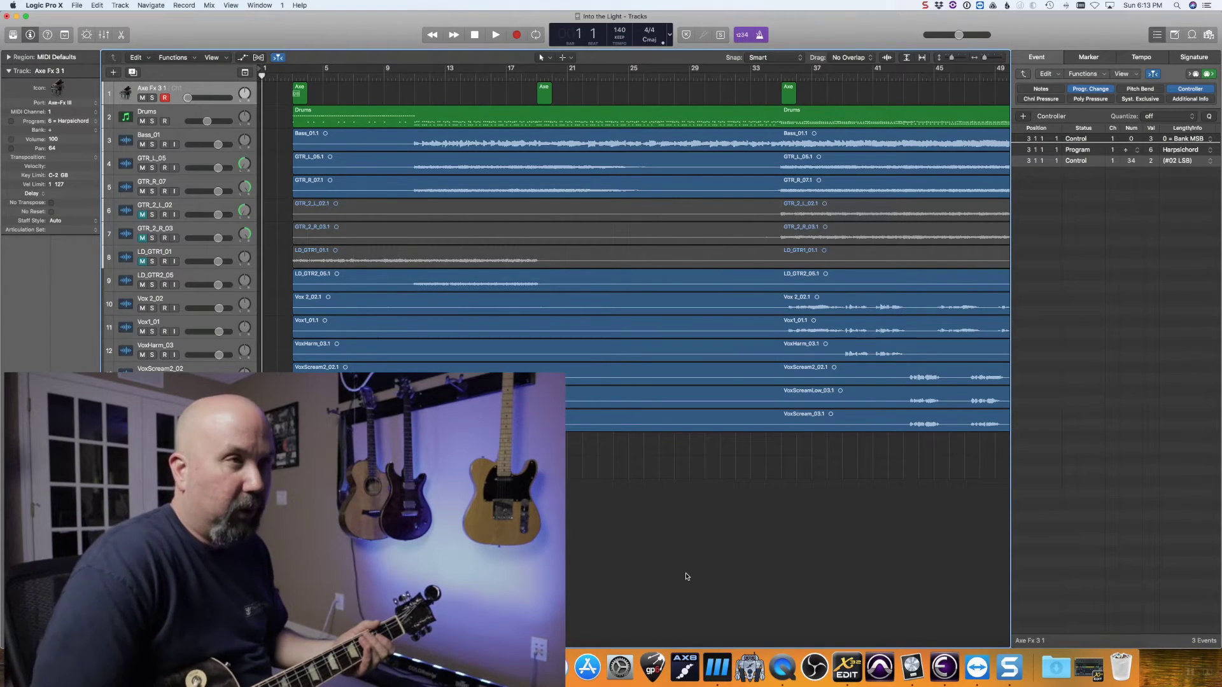
{"action": "key", "text": "space"}
{"action": "left_click", "coordinate": [716, 667]}
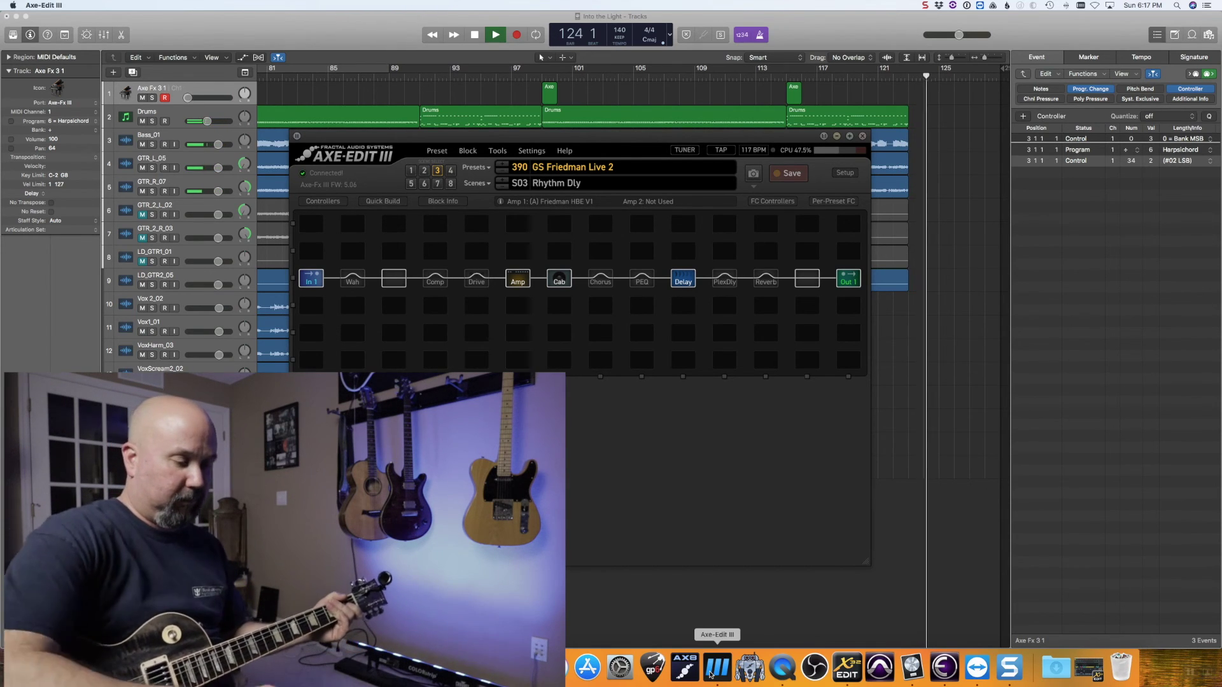
{"action": "key", "text": "super+h"}
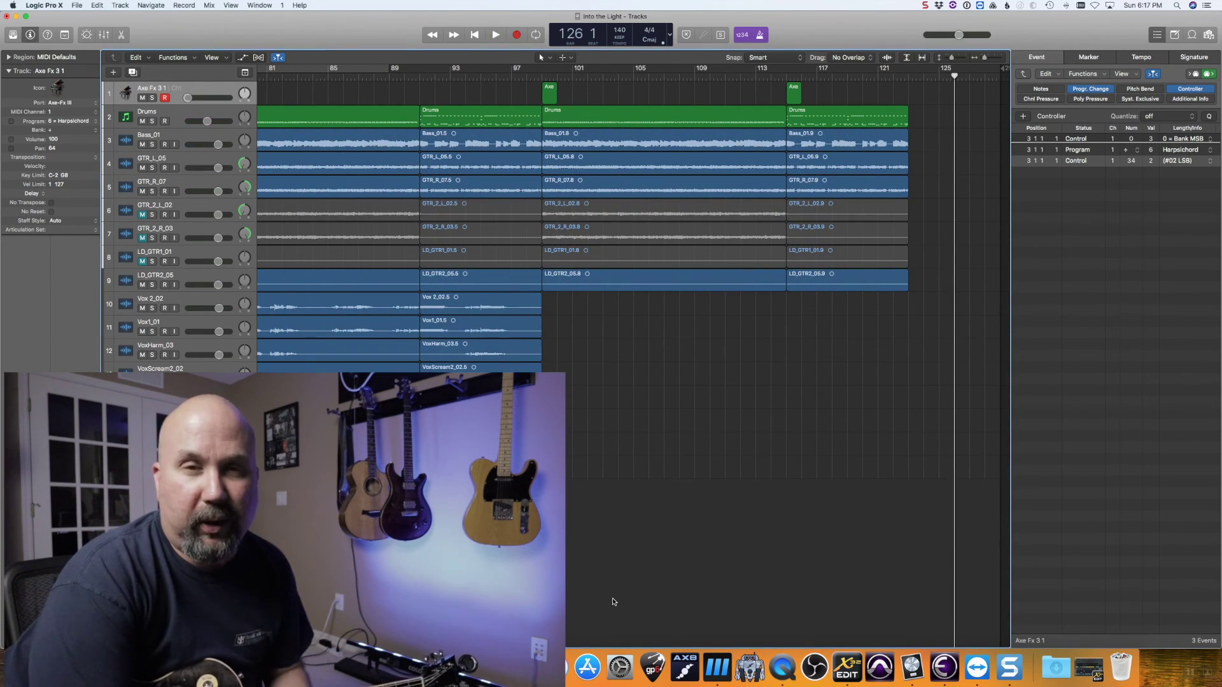